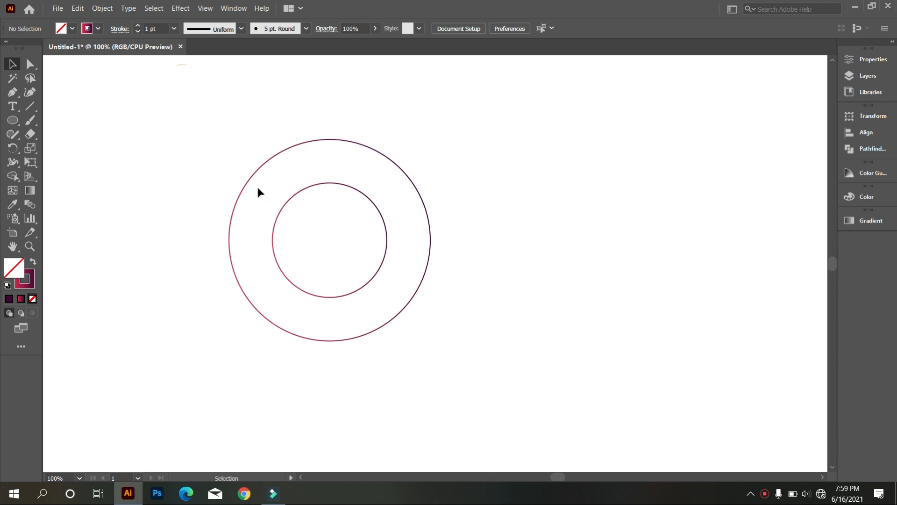
Copy the inner circle and paste the duplicate in place over the original
left_click_drag(509, 299, 287, 186)
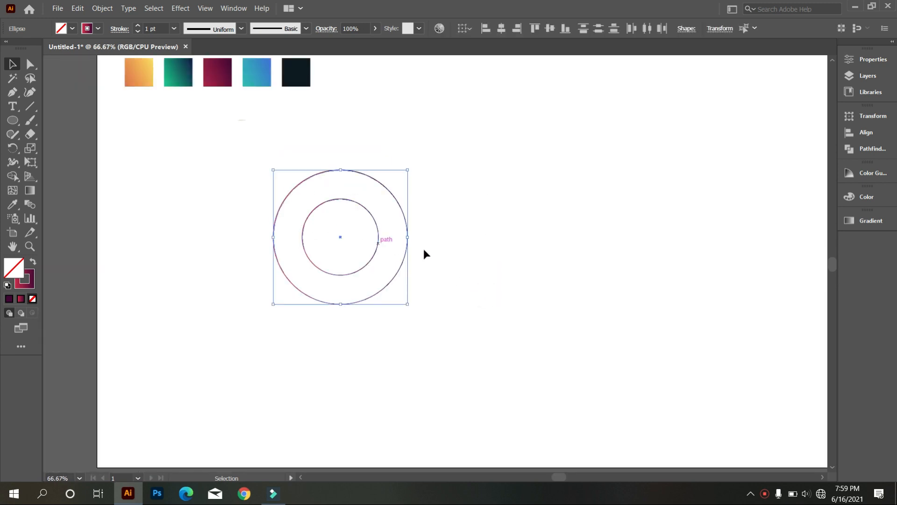
left_click(473, 276)
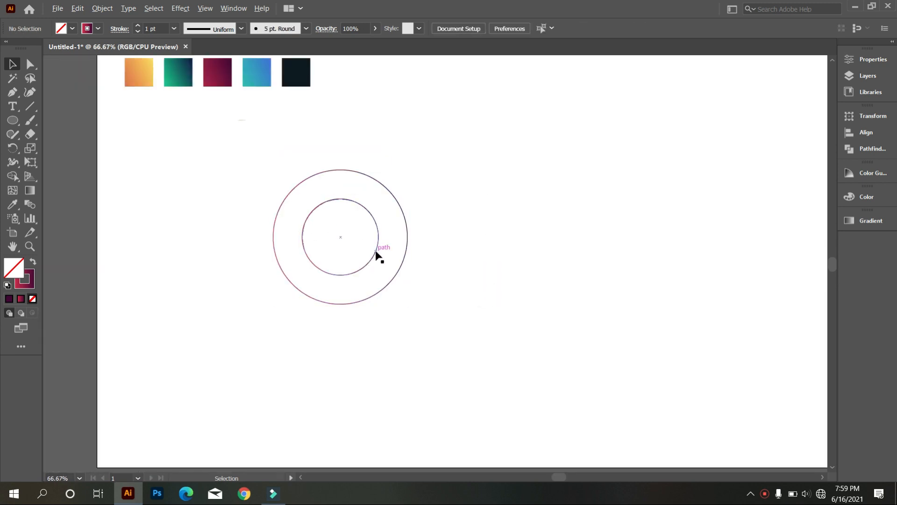
left_click(376, 251)
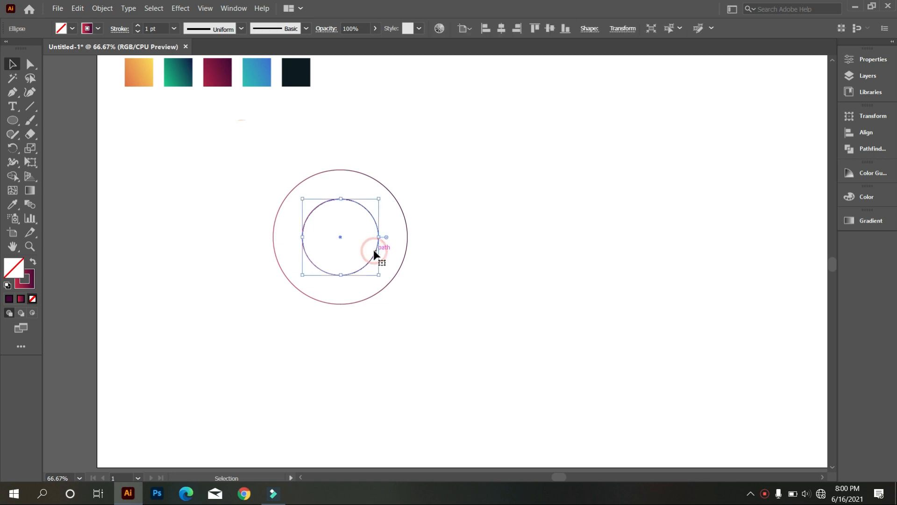
key("ctrl+1")
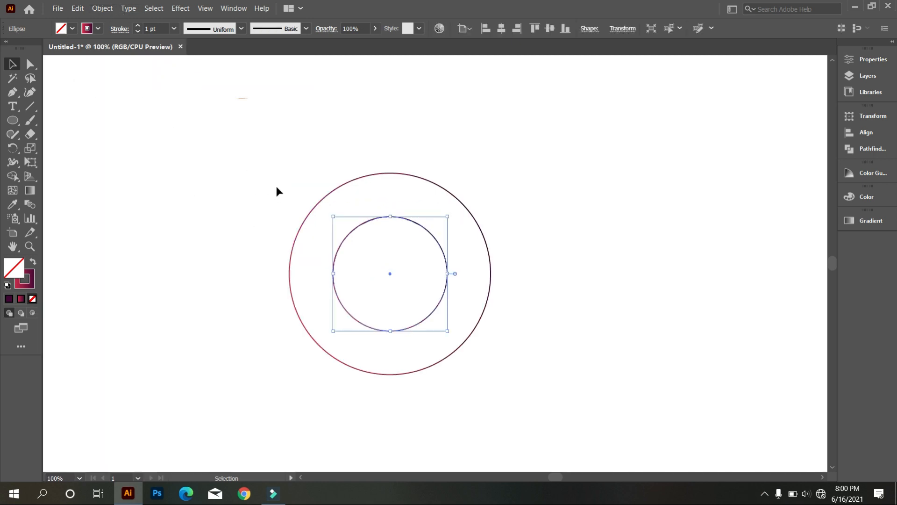
left_click(78, 8)
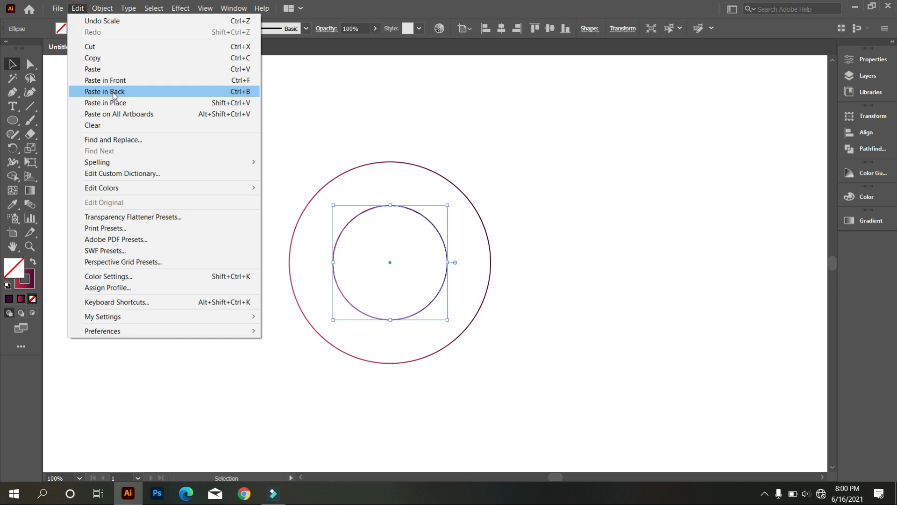
left_click(117, 58)
left_click(77, 8)
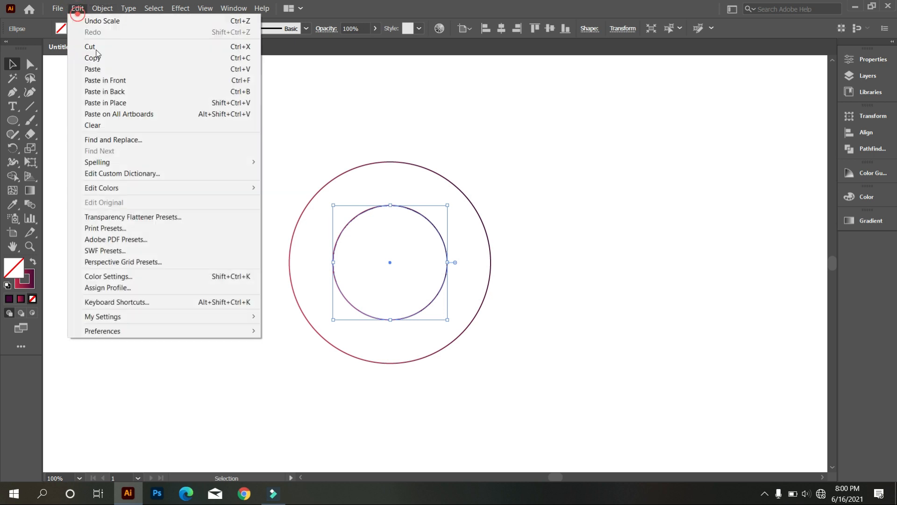
left_click(122, 102)
Enlarge the pasted circle to about twice its diameter, keeping its left edge touching the inner circle's left edge
left_click_drag(448, 263, 563, 285)
left_click(601, 360)
scroll(420, 350, "up", 1)
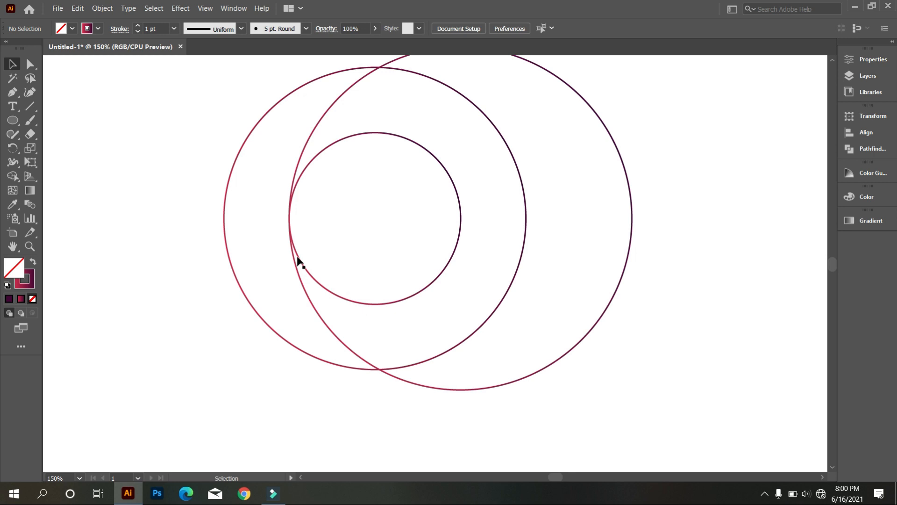
scroll(384, 233, "up", 2)
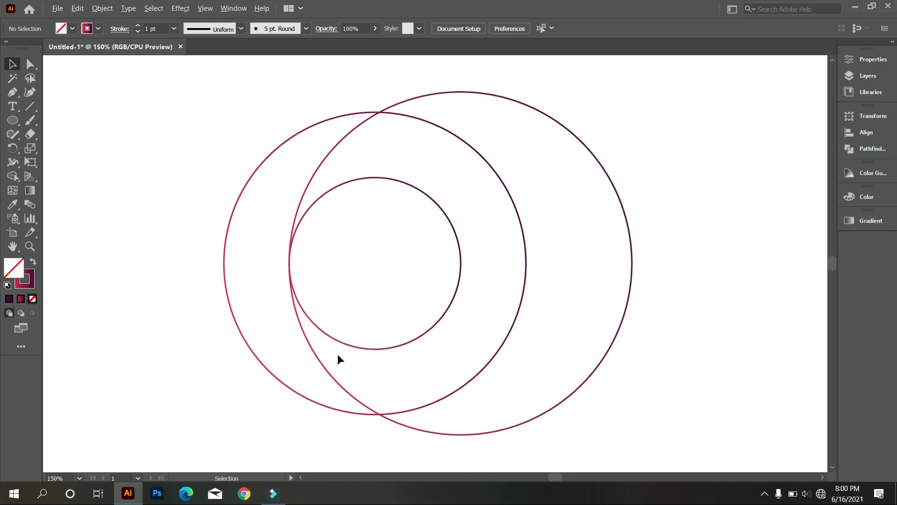
scroll(337, 355, "down", 1)
left_click_drag(321, 234, 322, 259)
key("ctrl+z")
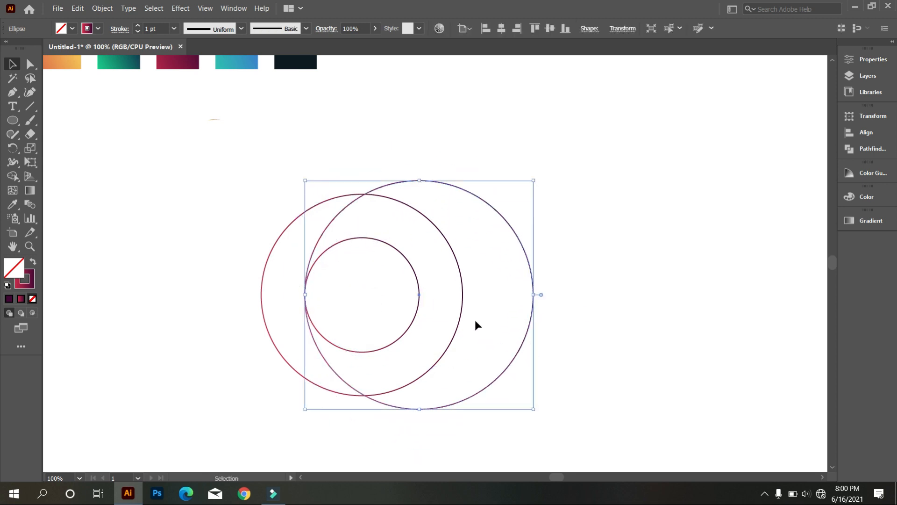
left_click(586, 376)
left_click_drag(609, 377, 155, 235)
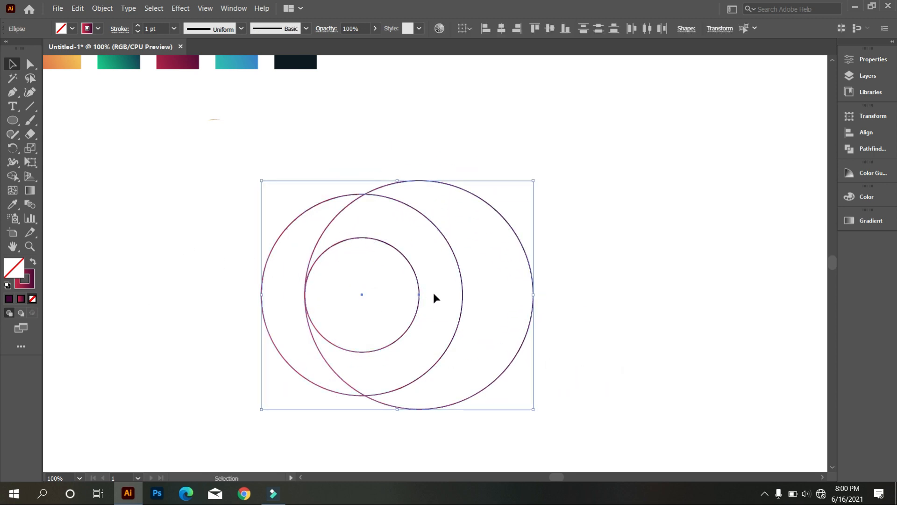
left_click(561, 297)
Draw a rectangle filling the width between the two concentric circles' right edges, and extend it down past the largest circle
scroll(468, 305, "down", 1)
scroll(463, 302, "up", 2)
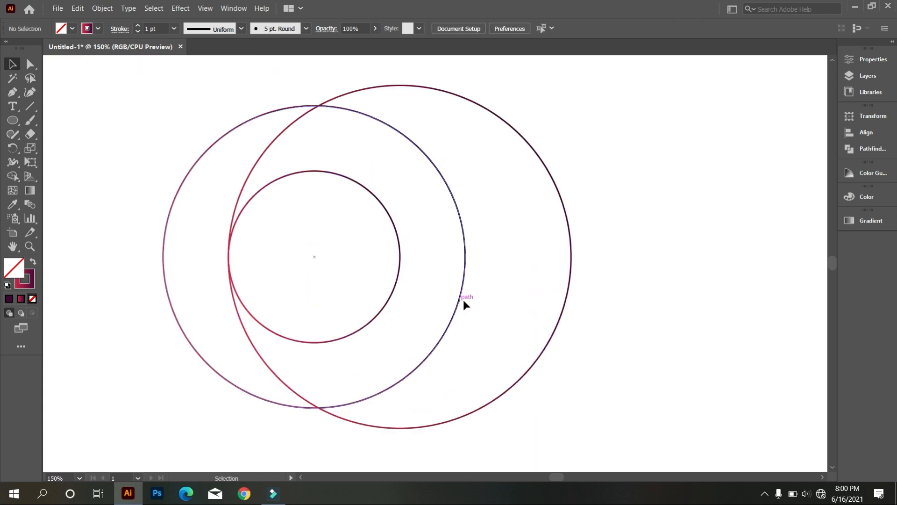
scroll(464, 301, "up", 1)
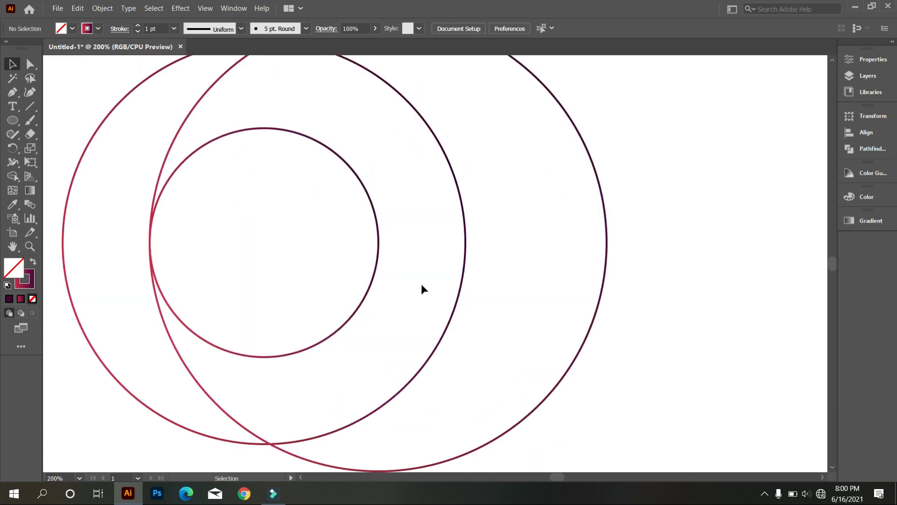
left_click(14, 120)
left_click(62, 121)
mouse_move(379, 242)
left_mouse_down()
mouse_move(411, 254)
mouse_move(466, 341)
left_mouse_up()
scroll(460, 339, "down", 1)
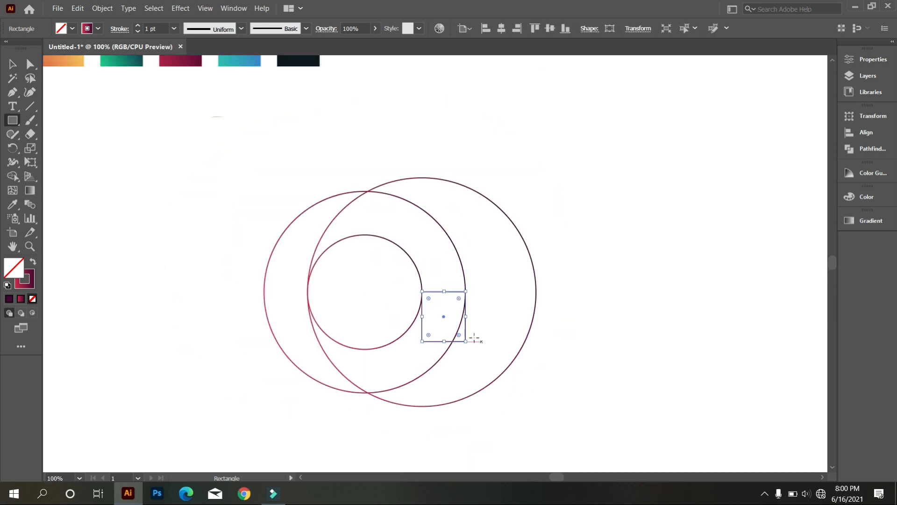
scroll(475, 338, "down", 1)
left_click(11, 65)
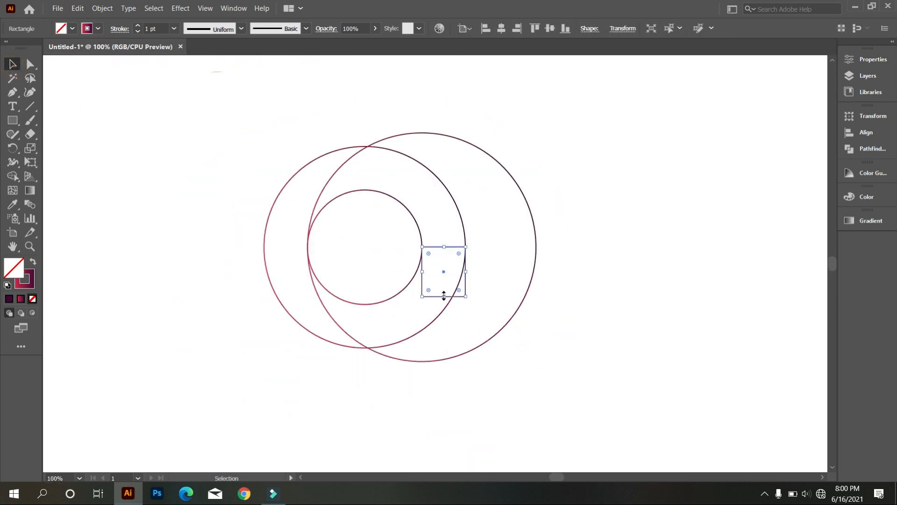
left_click_drag(444, 297, 444, 414)
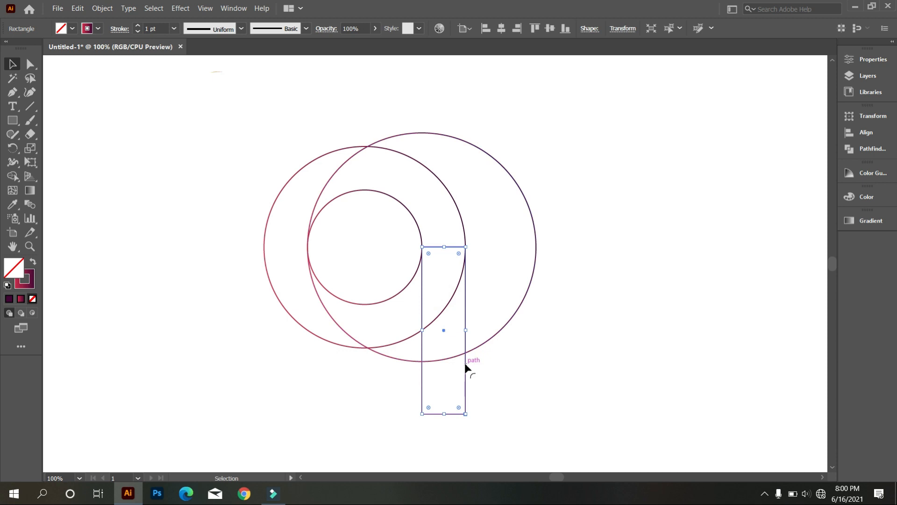
Move the rectangle clear of the circles to their right and place a duplicate flush against its right side
left_click_drag(465, 363, 633, 317)
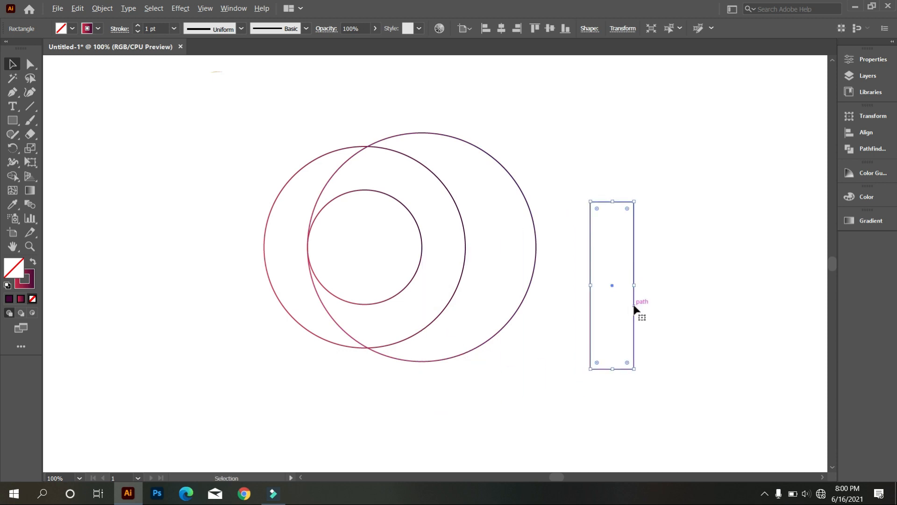
left_click_drag(635, 310, 679, 312)
Swap fill and stroke on both rectangles and on the three circles so the red-purple gradient becomes the fill
left_click_drag(545, 161, 697, 353)
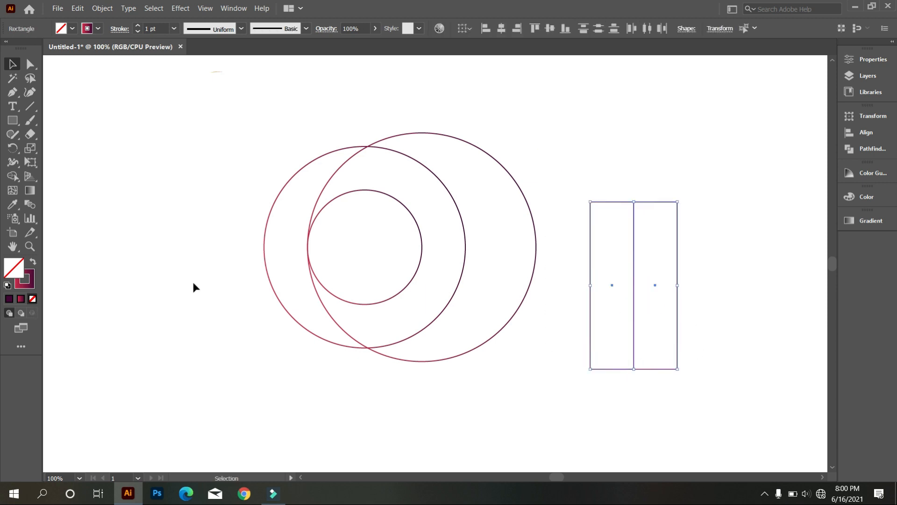
left_click(33, 262)
left_click(80, 252)
mouse_move(141, 173)
left_mouse_down()
mouse_move(484, 350)
mouse_move(532, 391)
left_mouse_up()
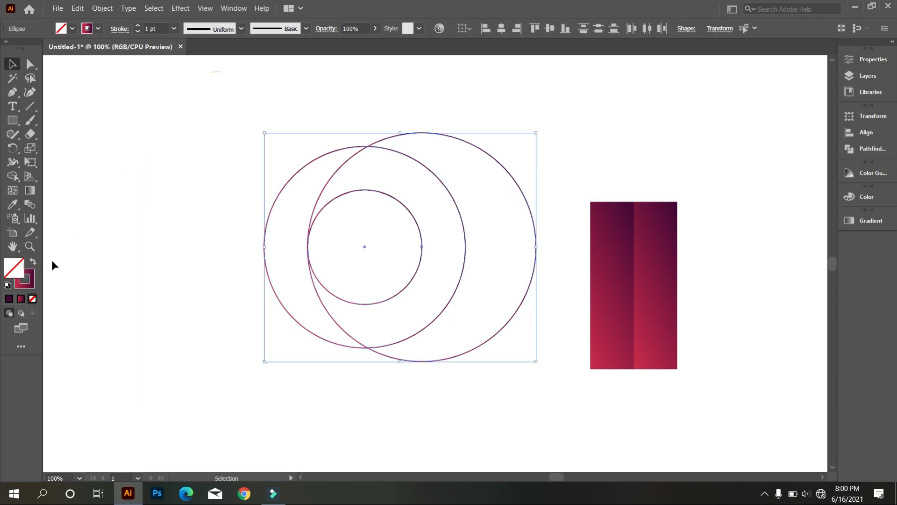
left_click(30, 260)
left_click(84, 252)
Merge the two adjoining rectangles into one shape with the Shape Builder tool
left_click_drag(567, 172, 708, 336)
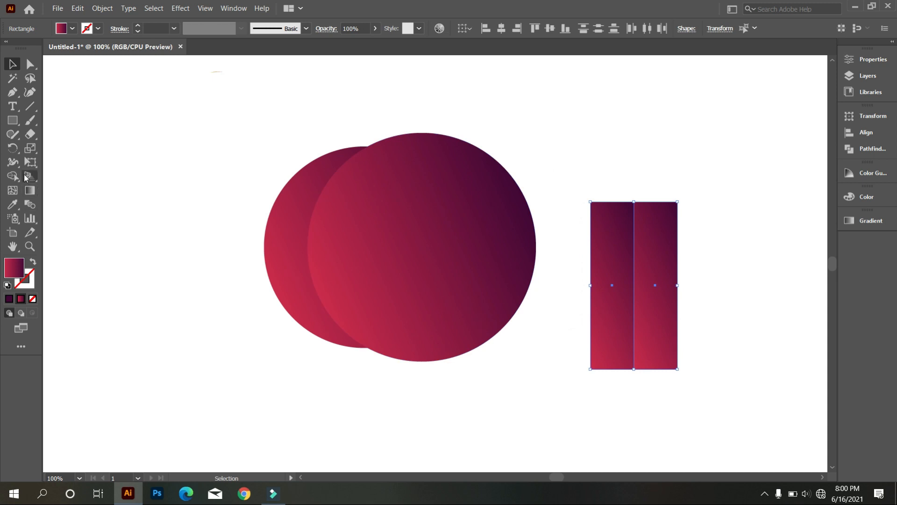
left_click(13, 176)
left_click_drag(600, 306, 653, 323)
left_click(12, 64)
left_click(107, 117)
left_click_drag(188, 118, 528, 360)
left_click(602, 316)
left_click(679, 311)
left_click(666, 337)
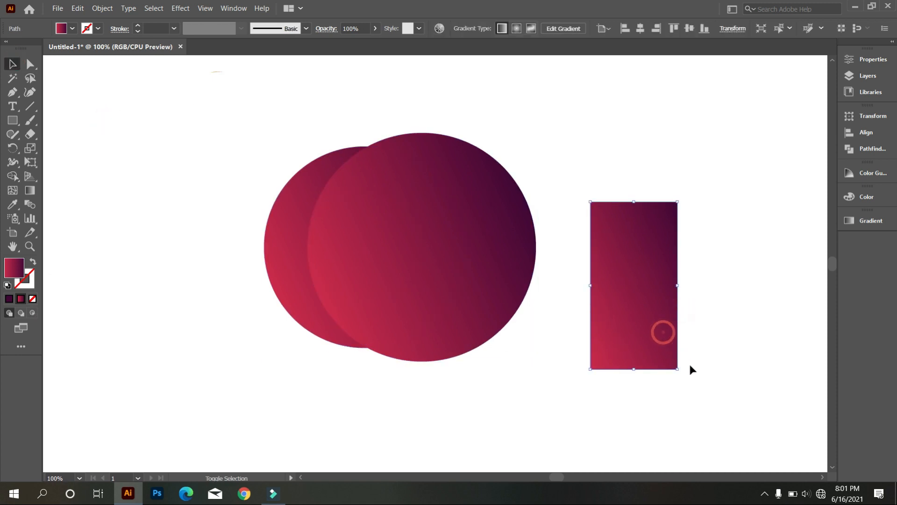
Rotate the merged rectangle 90° to horizontal and place it over the circles, ending at the largest circle's right edge
left_click_drag(678, 368, 747, 268)
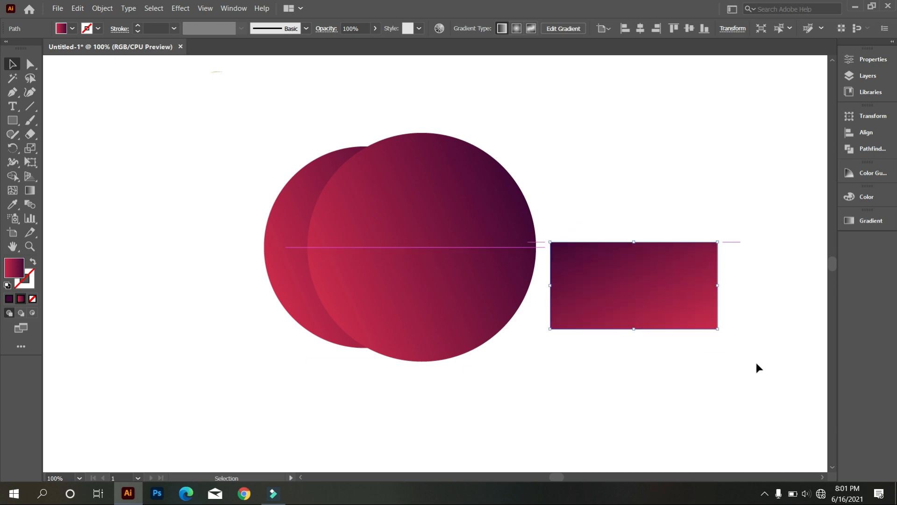
left_click(755, 360)
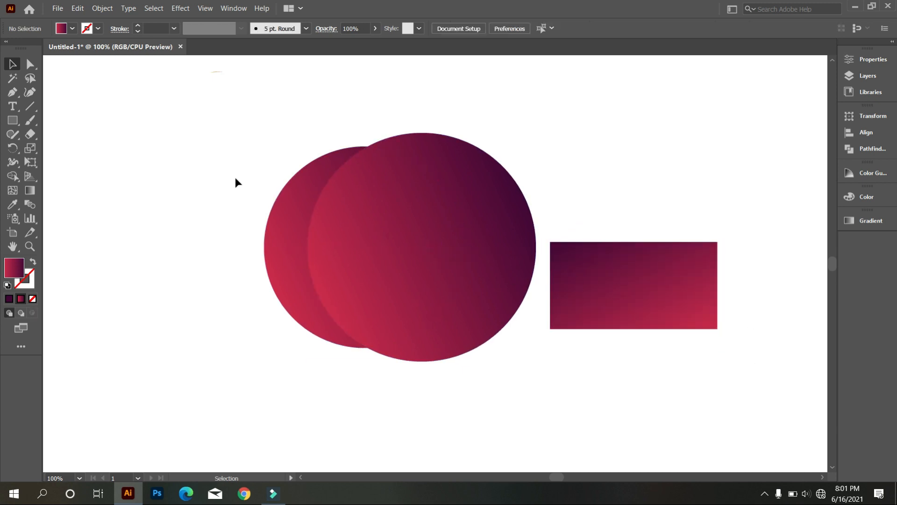
left_click_drag(233, 174, 521, 415)
left_click_drag(657, 299, 476, 261)
Align the circles and the horizontal rectangle on their vertical centres
left_click_drag(635, 385, 310, 226)
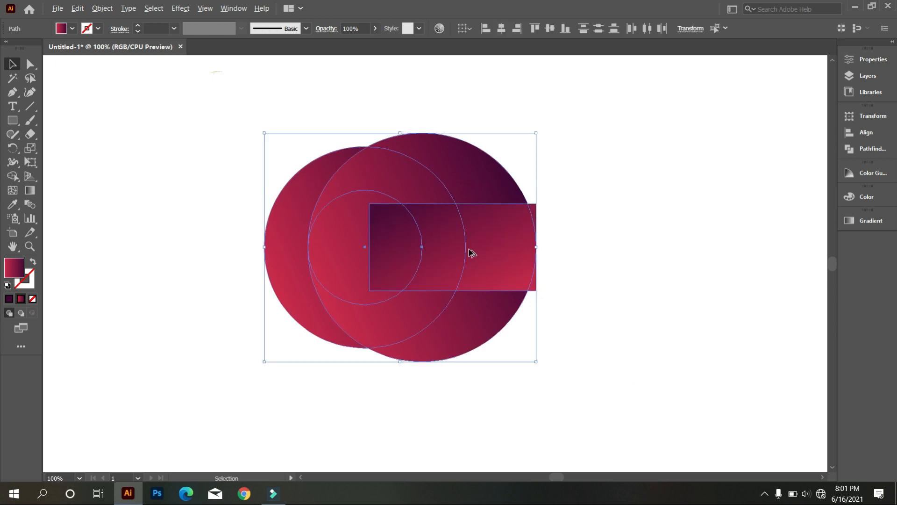
scroll(471, 252, "up", 2)
scroll(481, 272, "down", 1)
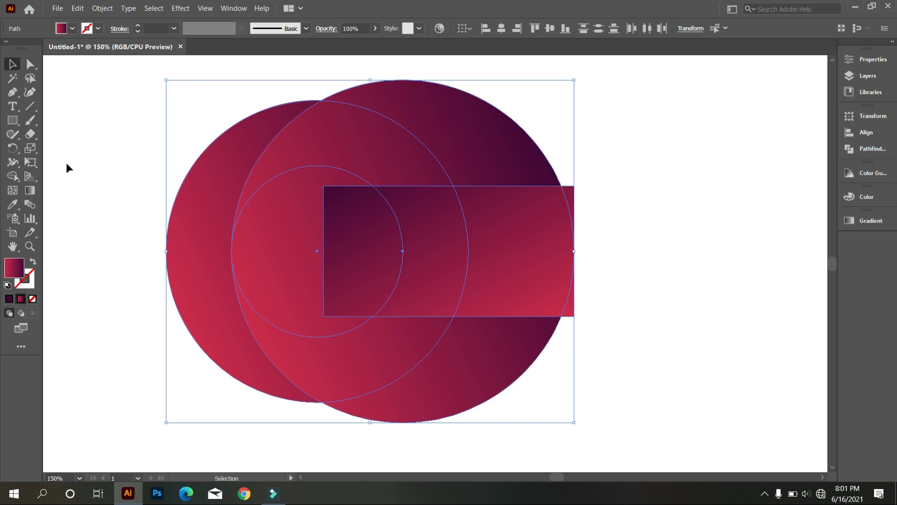
left_click_drag(89, 160, 602, 367)
left_click(550, 30)
left_click(685, 224)
With Shape Builder, cut out the inner circle, rectangle and outer parts of the largest circle, then merge the C's upper segments
left_click_drag(728, 333, 244, 172)
left_click(13, 176)
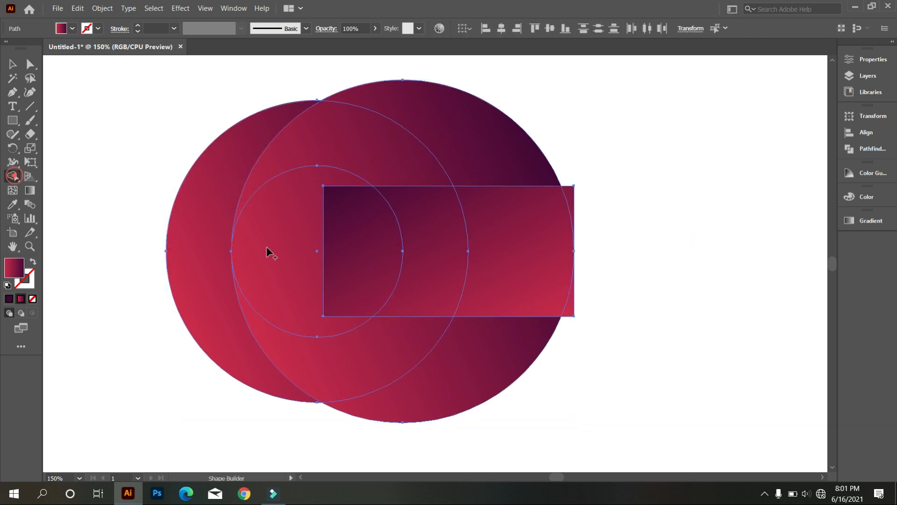
left_click_drag(282, 260, 578, 259)
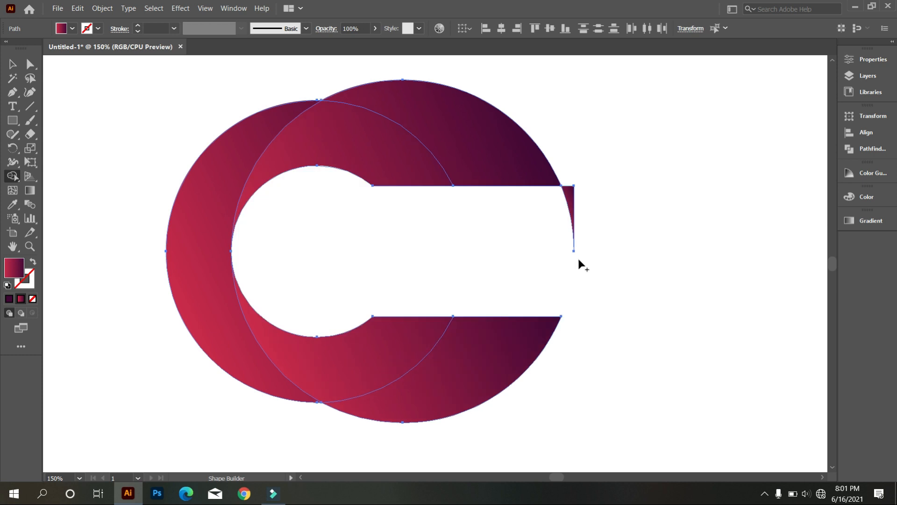
left_click(457, 140, "alt")
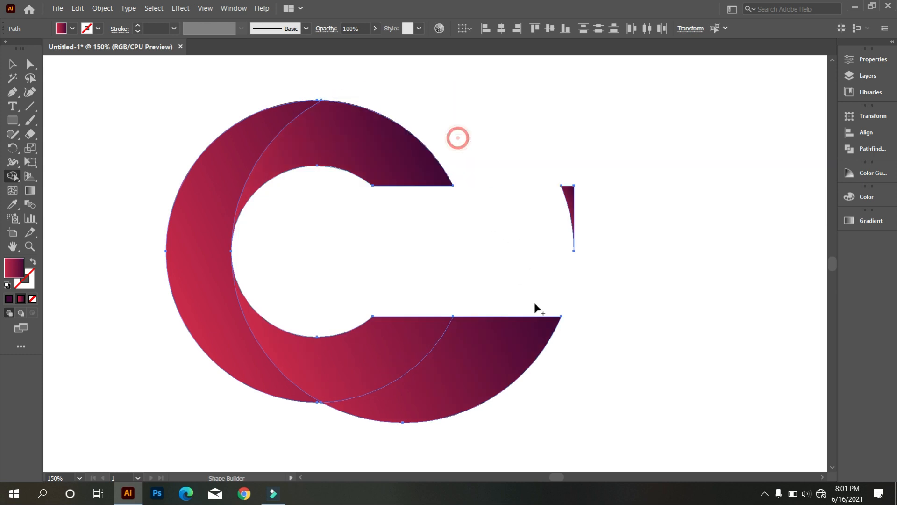
left_click(504, 362, "alt")
mouse_move(222, 179)
left_mouse_down()
mouse_move(321, 136)
mouse_move(313, 138)
left_mouse_up()
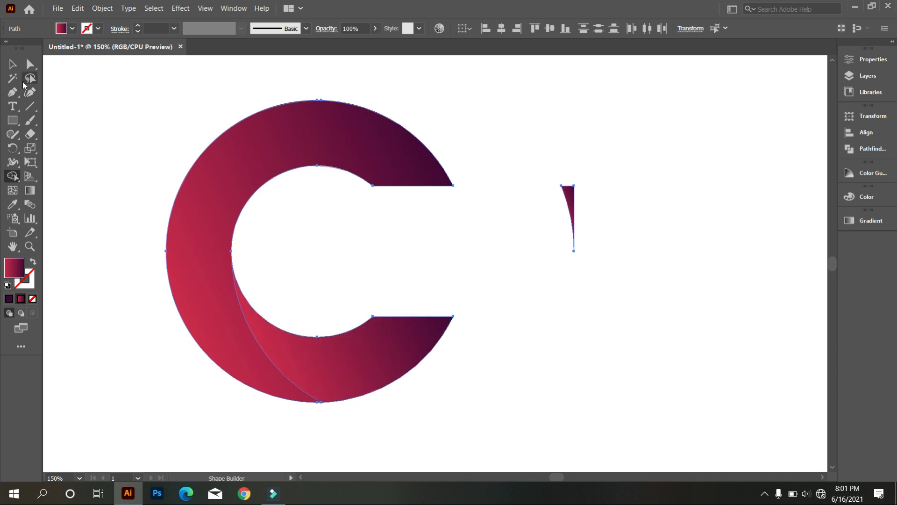
Delete the leftover sliver to the right of the C shape
left_click(13, 64)
left_click(442, 275)
left_click_drag(534, 148, 635, 287)
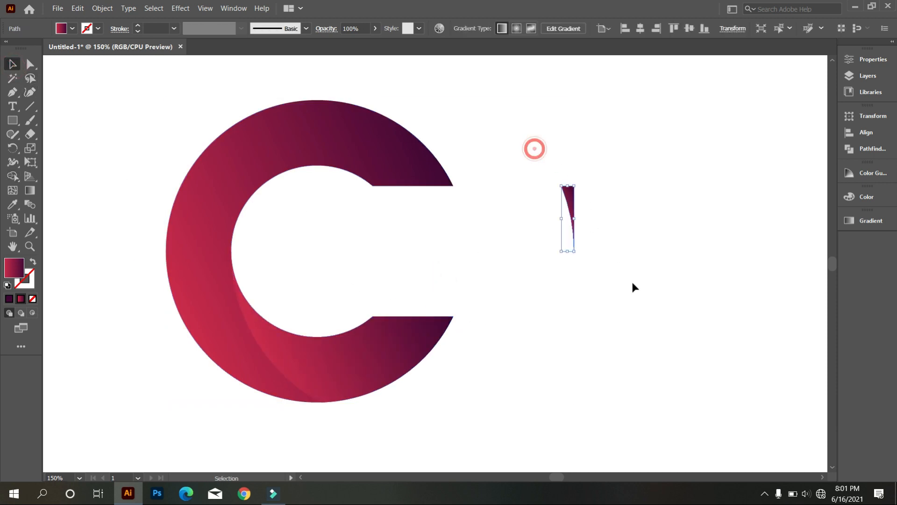
key("Delete")
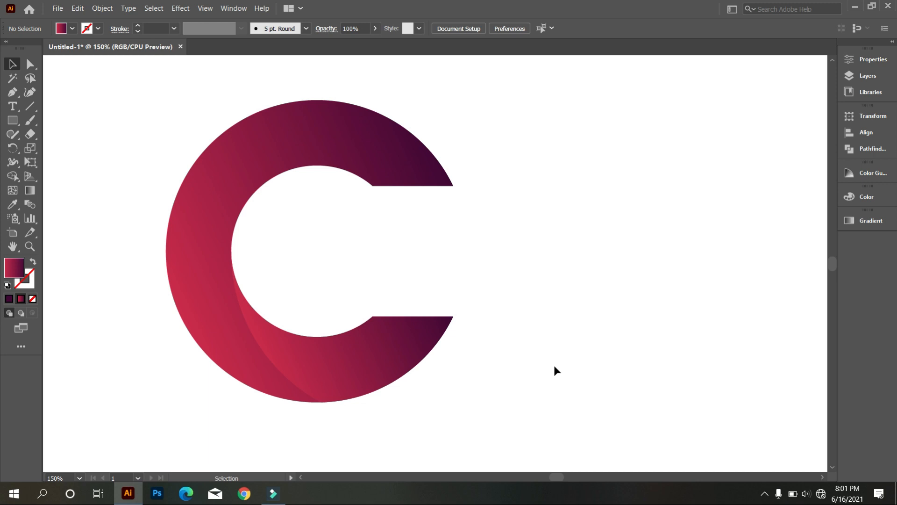
Undo the C-shape cutting, alignment, placement, rotation and merge, back to the filled circles and two separate upright rectangles
scroll(555, 366, "down", 1)
left_click(482, 244)
scroll(481, 244, "up", 2)
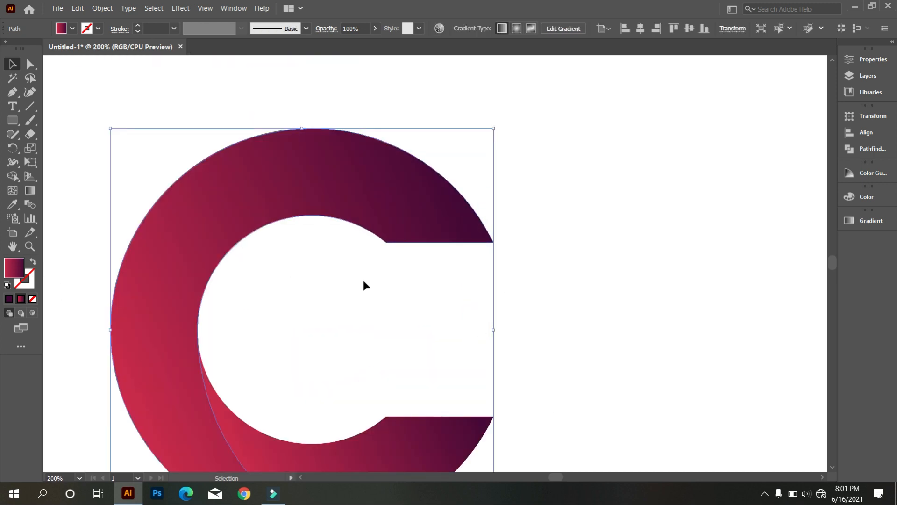
scroll(392, 280, "down", 2)
left_click(526, 298)
key("ctrl+z")
key("ctrl+z")
key("ctrl+z")
key("ctrl+z")
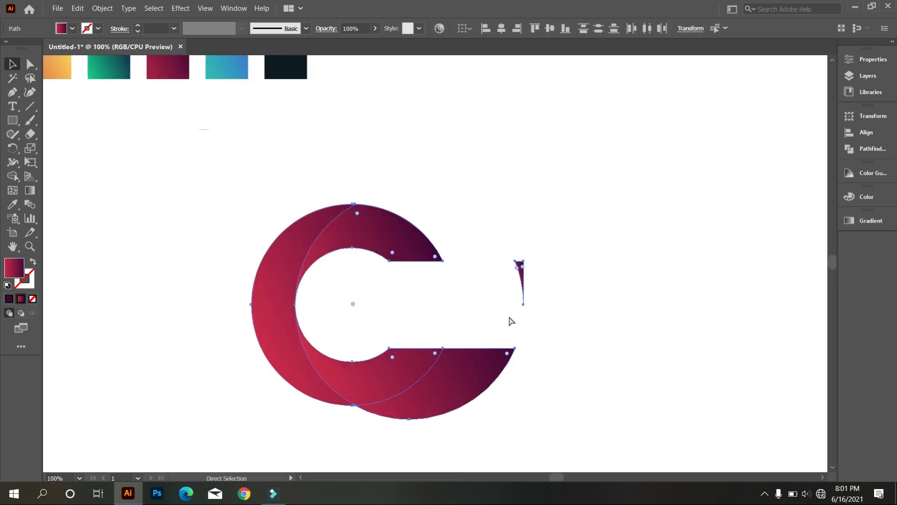
key("ctrl+z")
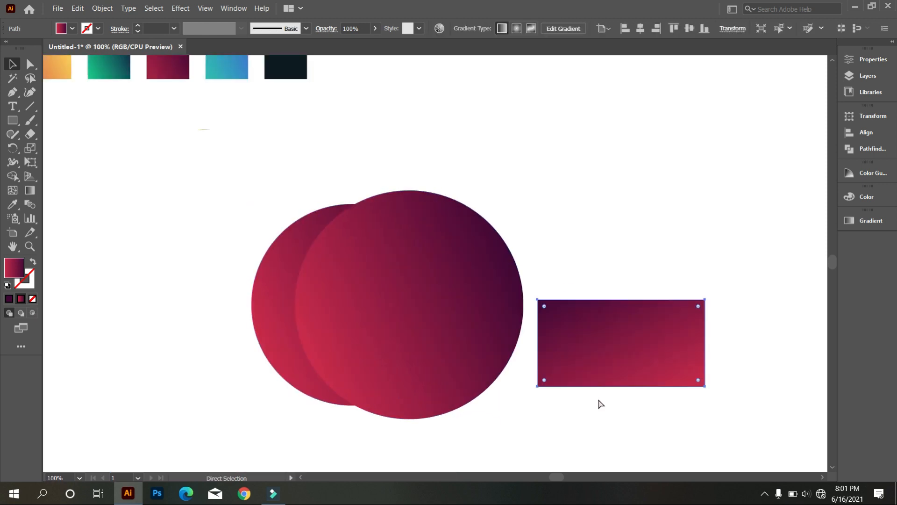
key("ctrl+z")
key("ctrl+z")
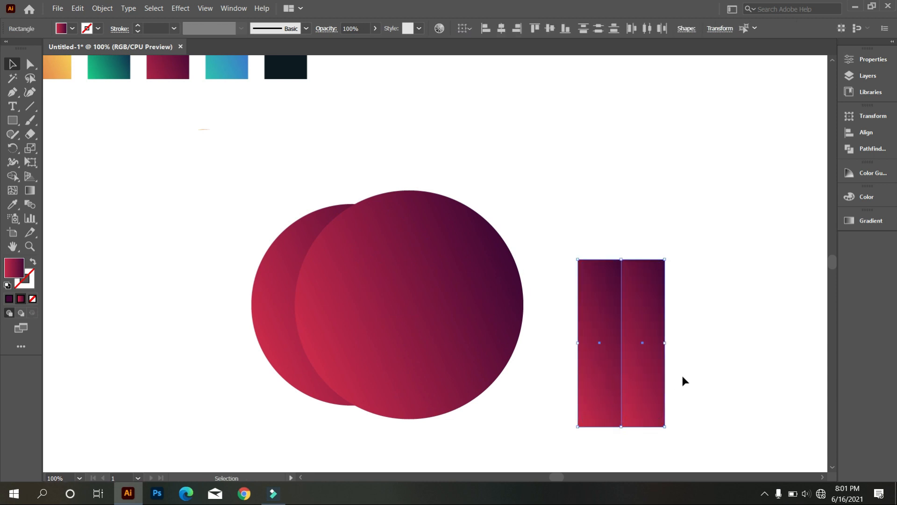
Place a duplicate of the two adjoining rectangles above and to the right of the originals
left_click_drag(652, 385, 775, 201)
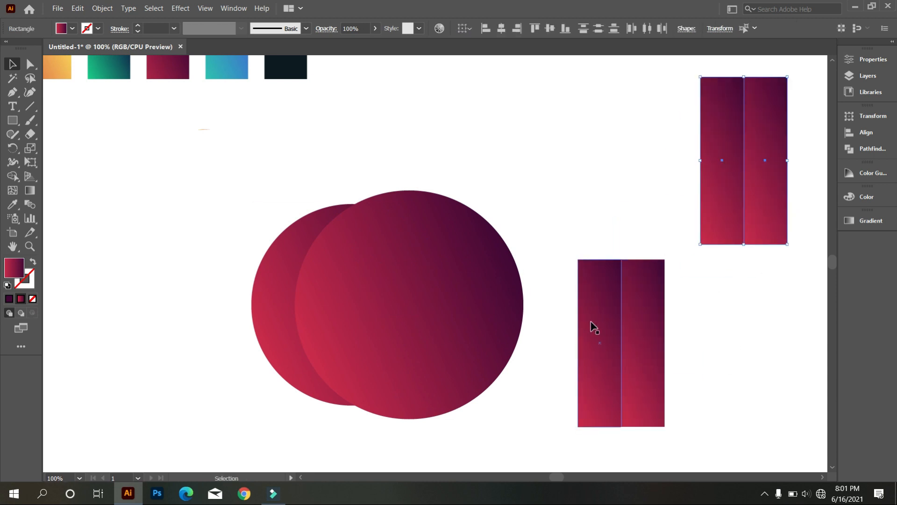
Rotate the lower pair of adjoining rectangles 90° to lie horizontally and merge them into one bar with Shape Builder
left_click_drag(558, 255, 673, 391)
left_click_drag(669, 424, 731, 344)
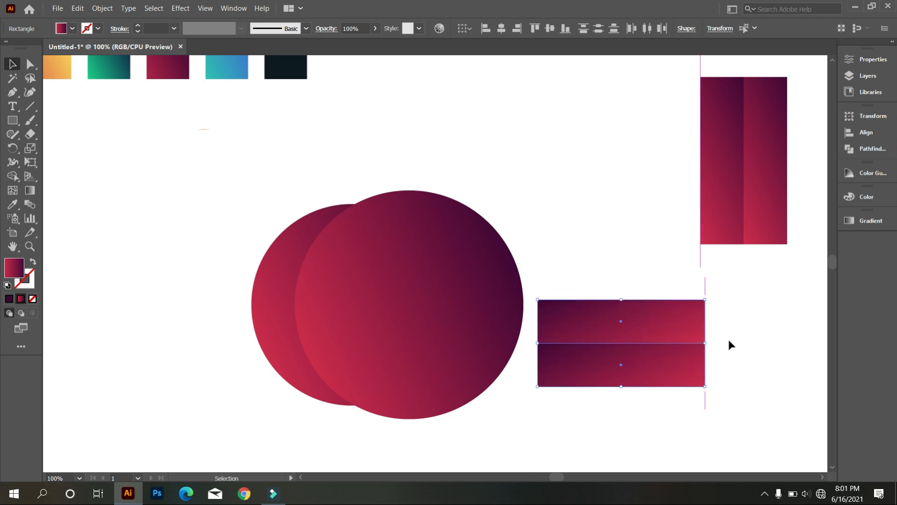
left_click(12, 176)
mouse_move(563, 314)
left_mouse_down()
mouse_move(575, 357)
mouse_move(567, 323)
mouse_move(480, 306)
mouse_move(427, 306)
left_mouse_up()
Place the merged bar across the circles from the inner circle's centre to the largest circle's edge, centred vertically on them
left_click(13, 64)
left_click_drag(159, 241, 577, 369)
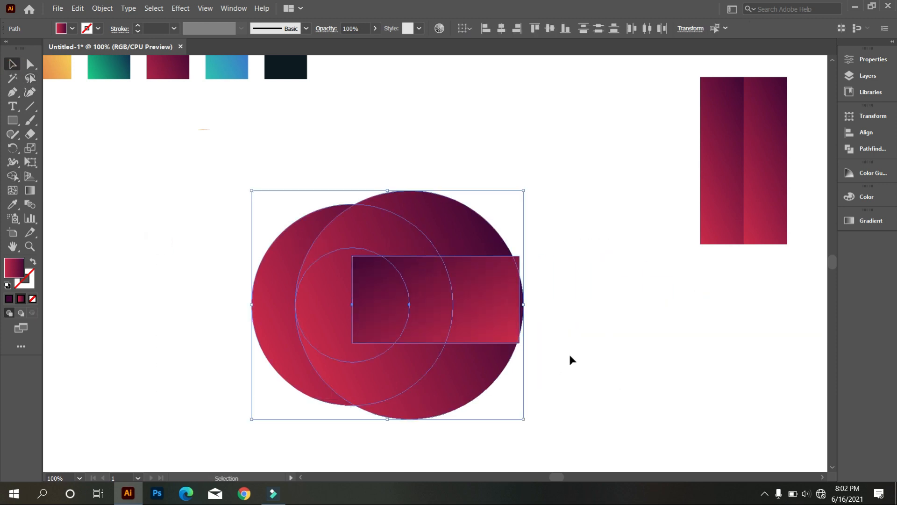
left_click(562, 87)
left_click_drag(153, 239, 514, 355)
scroll(511, 348, "down", 1)
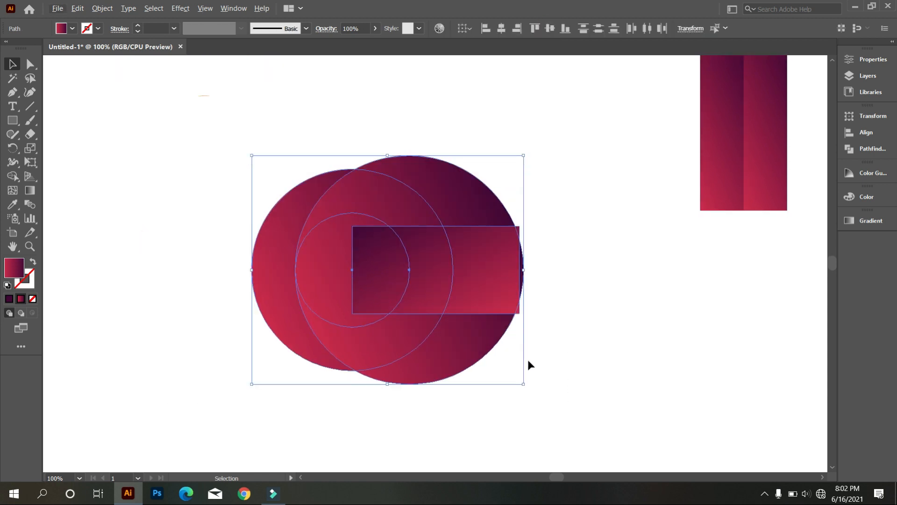
With Shape Builder, cut the inner circle and horizontal bar out of the circles, then merge the crescent with the upper C segment
scroll(463, 338, "up", 1)
scroll(463, 340, "up", 1)
scroll(466, 336, "up", 2)
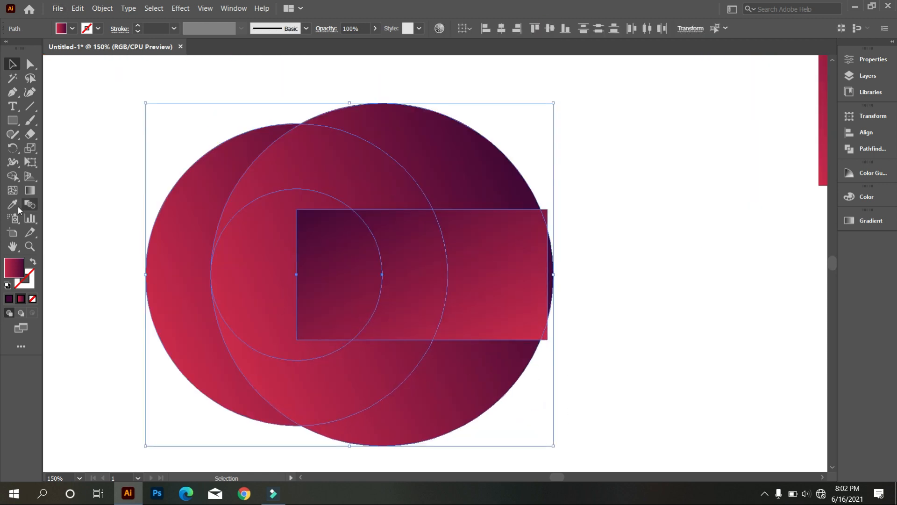
left_click(13, 176)
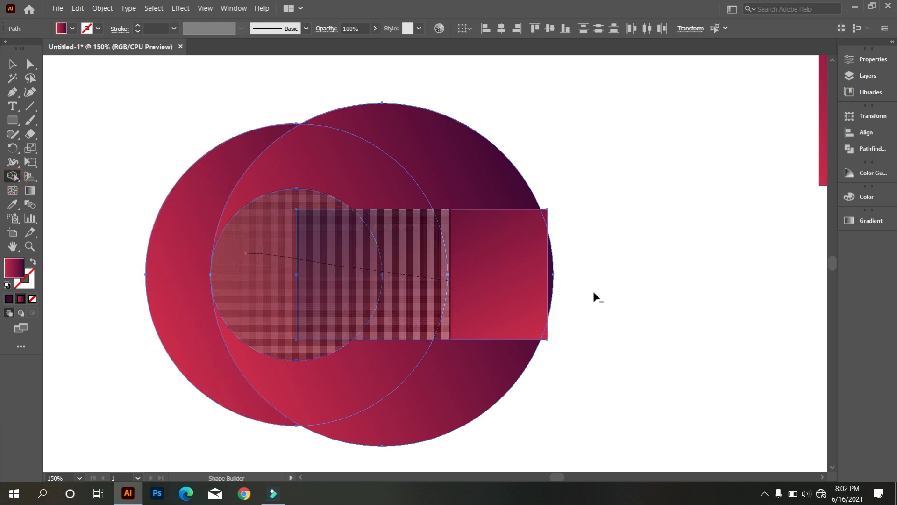
left_click_drag(501, 288, 593, 296)
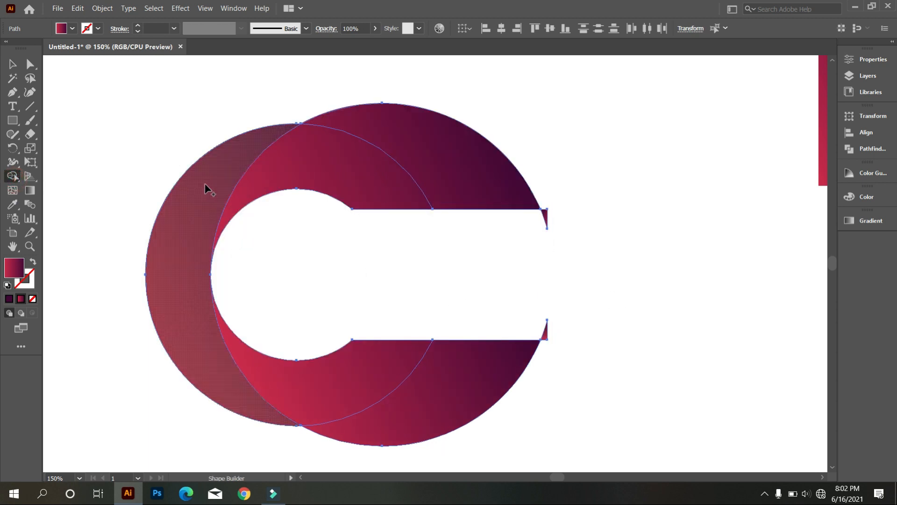
left_click_drag(208, 194, 328, 154)
Remove the largest circle's outer upper and lower parts and delete the leftover slivers beside the C
left_click(416, 140, "alt")
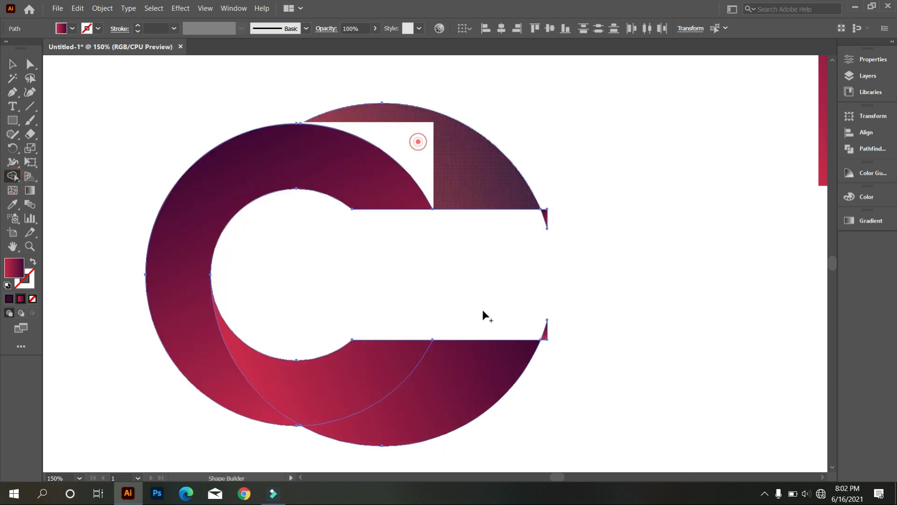
left_click(459, 397, "alt")
left_click(13, 64)
left_click_drag(476, 133, 622, 423)
key("Delete")
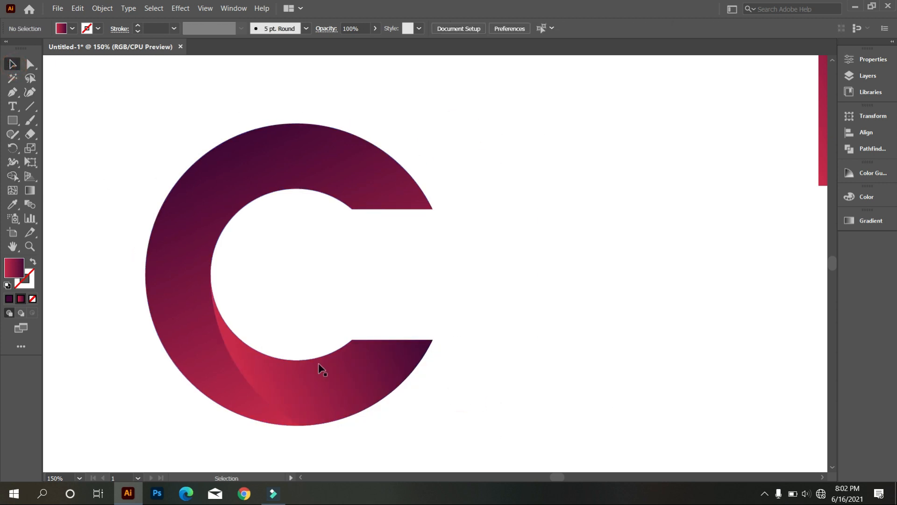
Fill both segments of the C with solid black
left_click_drag(158, 156, 248, 324)
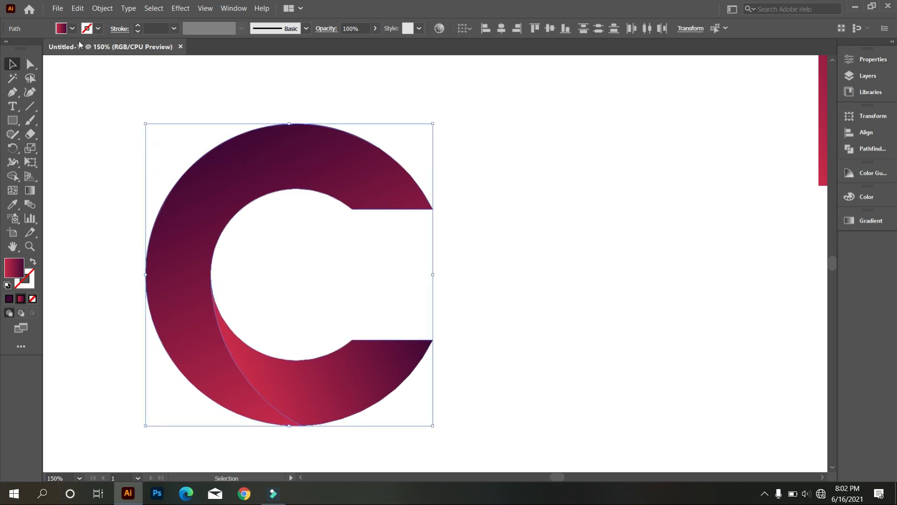
left_click(73, 28)
left_click(36, 49)
left_click(94, 154)
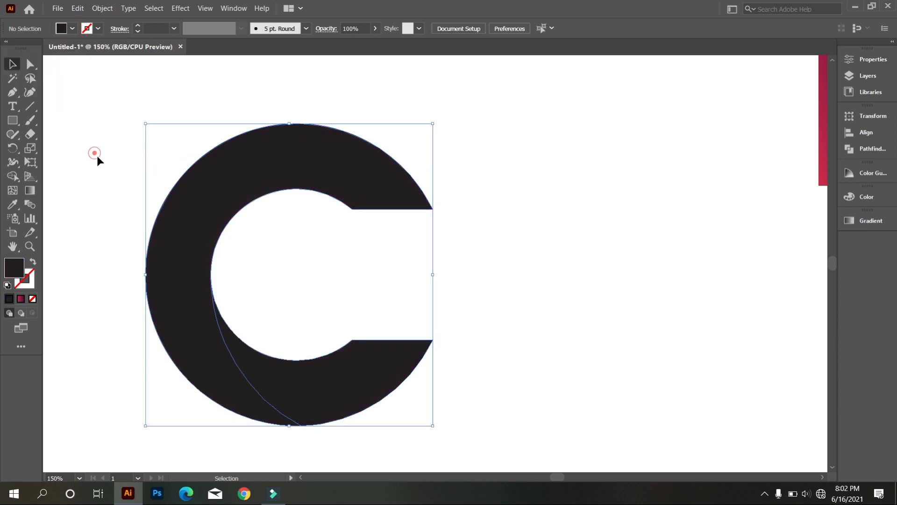
Fully round both corners at the upper end of the C
left_click(394, 193)
left_click(30, 64)
left_click(393, 210)
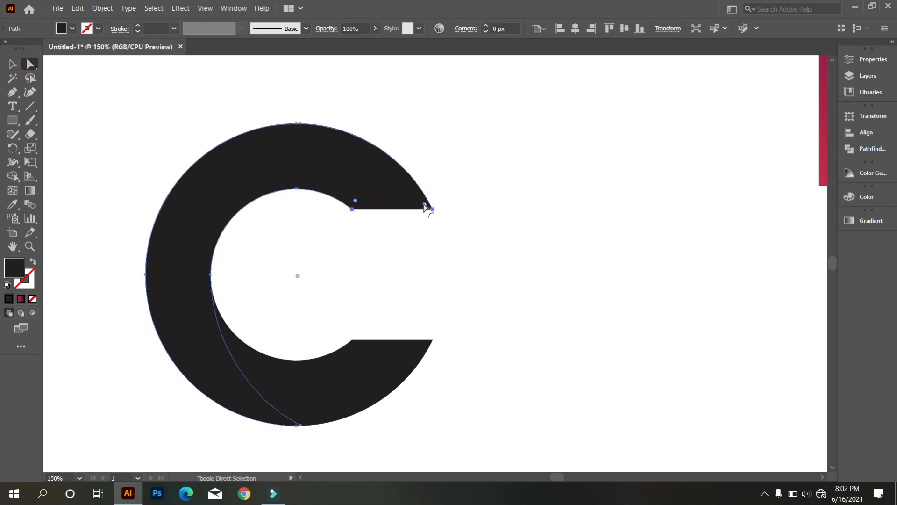
left_click_drag(425, 204, 290, 136)
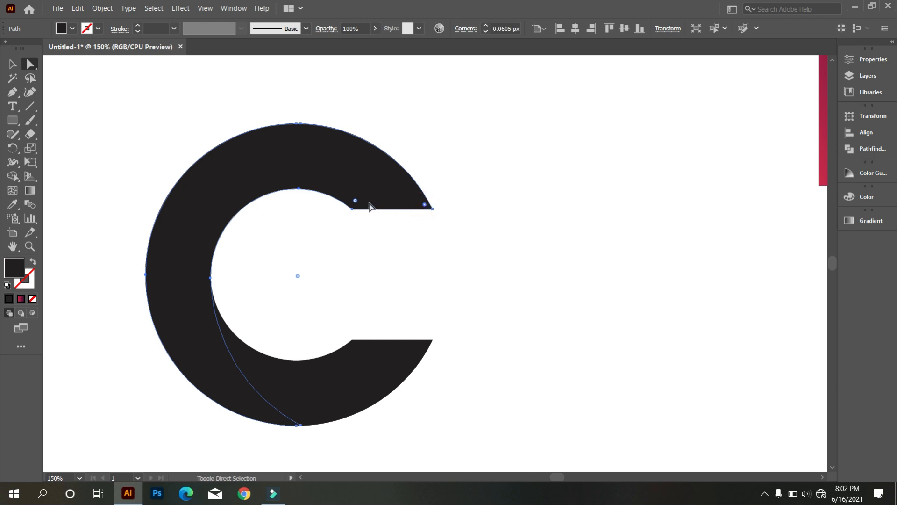
left_click_drag(356, 202, 258, 111)
Fully round both corners at the lower end of the C to match the upper end
left_click(421, 264)
left_click(386, 370)
left_click(353, 345)
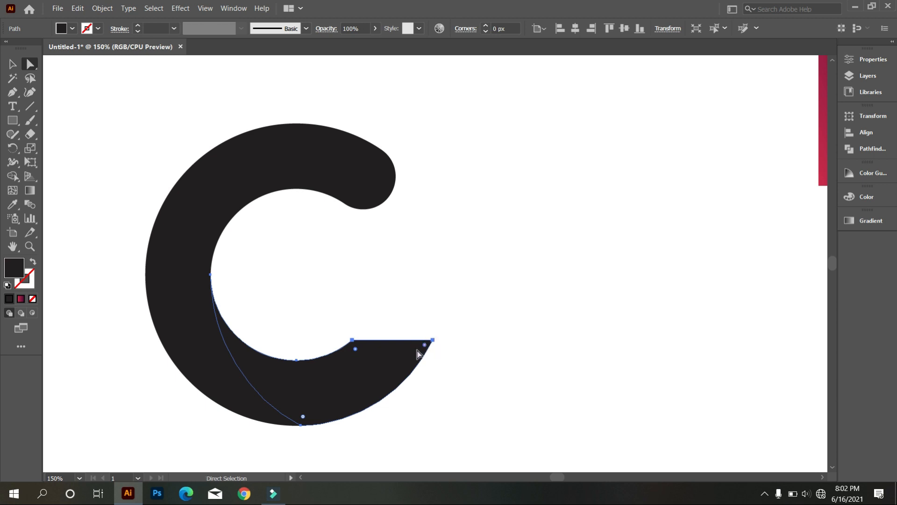
left_click(492, 384)
left_click(408, 357)
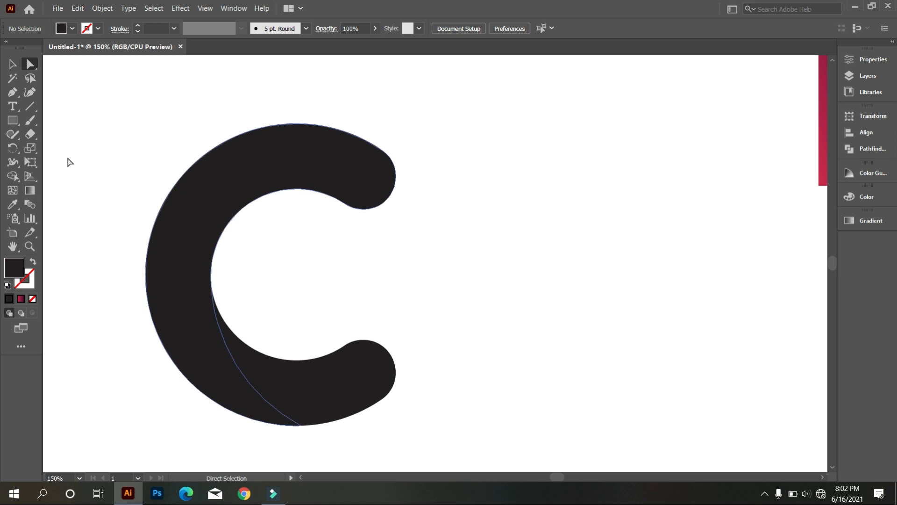
Rotate one of the two spare upright rectangles to horizontal and place it beside the C's opening
left_click(12, 64)
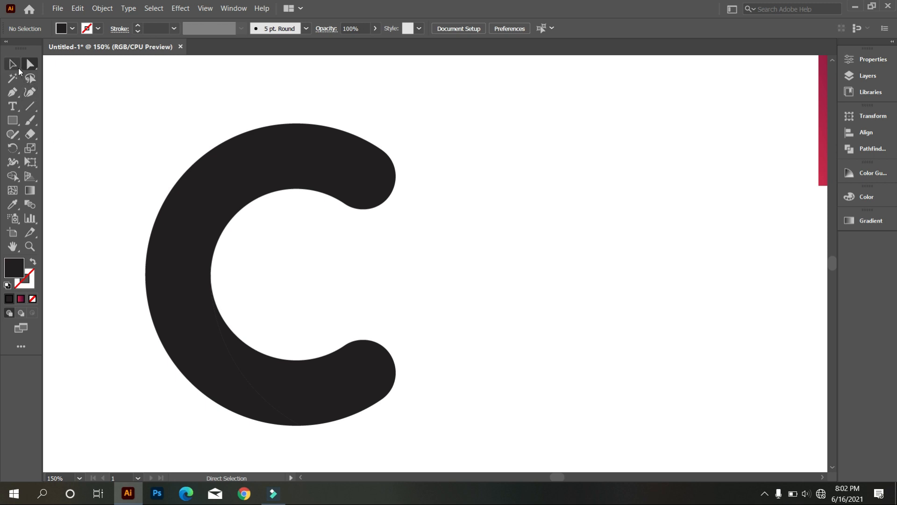
scroll(533, 342, "down", 2)
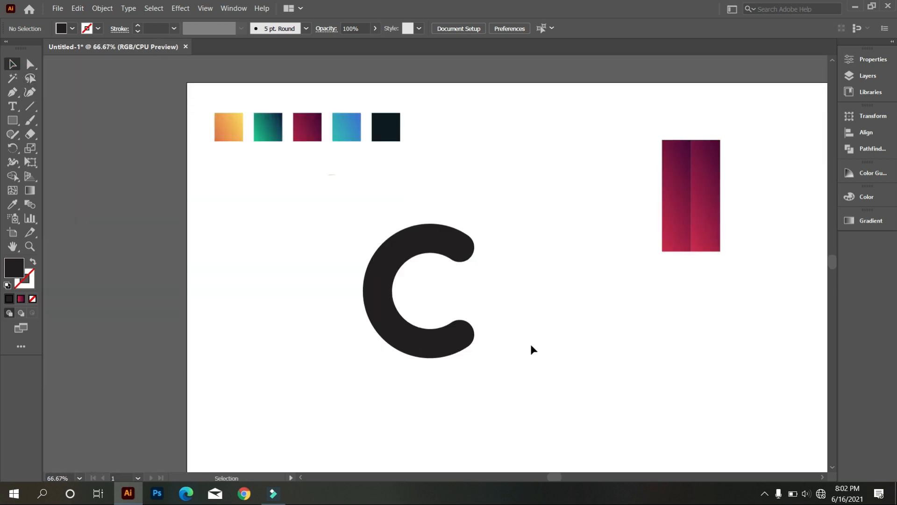
mouse_move(681, 242)
left_mouse_down()
mouse_move(567, 354)
mouse_move(680, 286)
left_mouse_up()
left_click(667, 350)
scroll(590, 324, "up", 2)
Fully round the horizontal rectangle's ends and move it into the C's opening as a crossbar
left_click(564, 312)
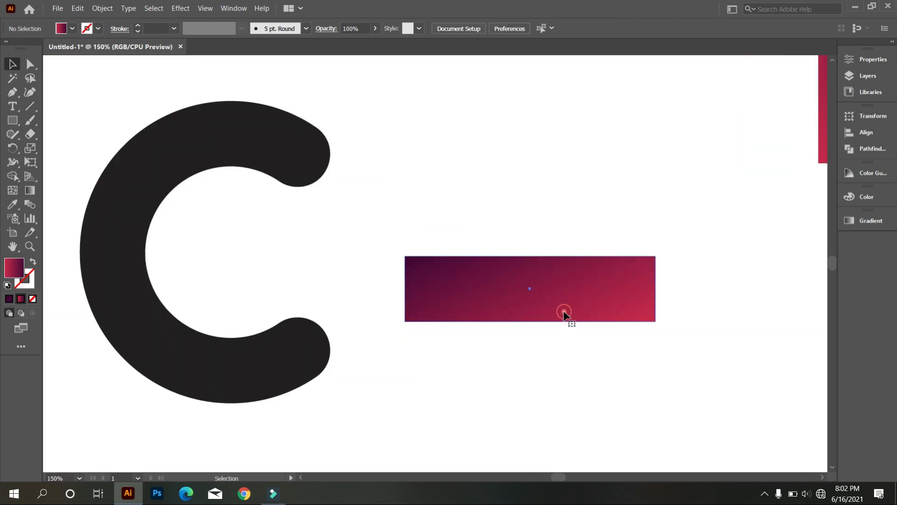
left_click_drag(412, 265, 514, 372)
left_click(545, 346)
left_click_drag(560, 316, 375, 276)
scroll(498, 332, "down", 1)
scroll(498, 333, "down", 3)
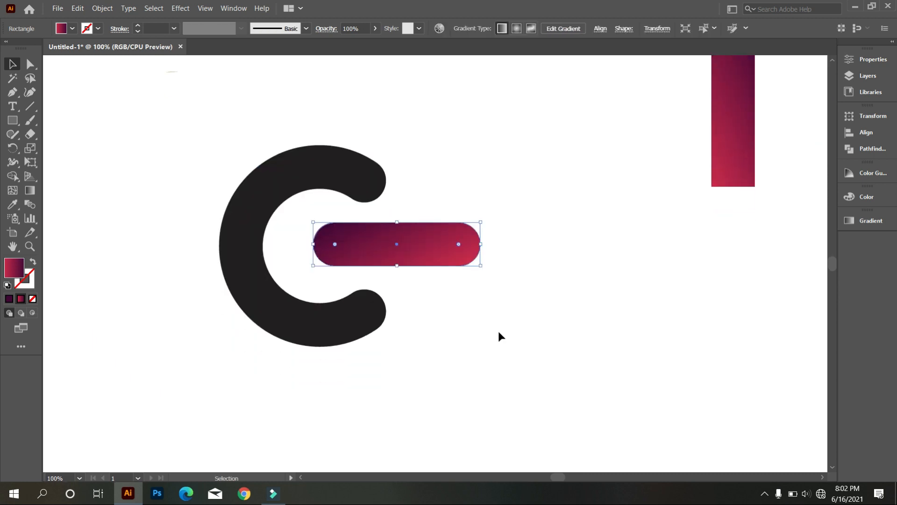
left_click(498, 332)
Draw a wide ellipse over the crossbar's inner half and line up its upper edge with the bar's upper edge
scroll(377, 359, "up", 2)
scroll(369, 363, "up", 1)
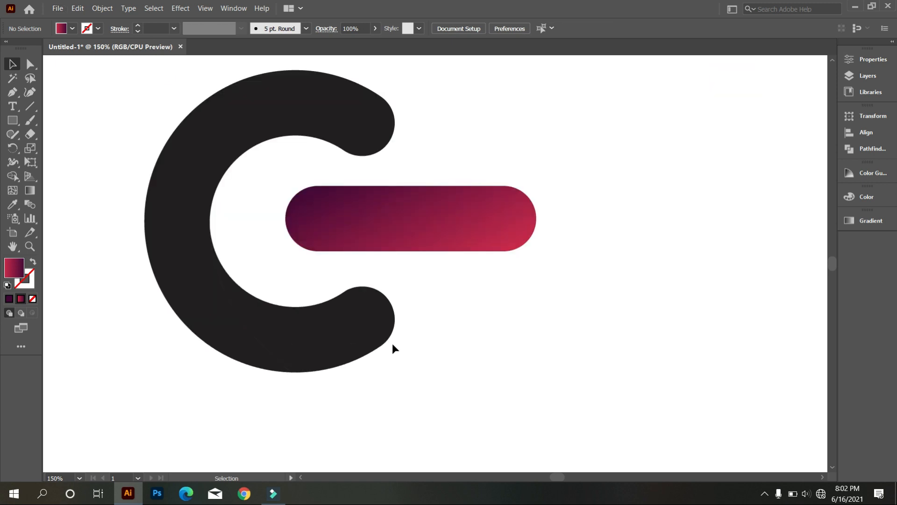
left_click_drag(395, 343, 458, 356)
left_click_drag(14, 123, 57, 145)
left_click_drag(301, 205, 517, 335)
left_click(13, 64)
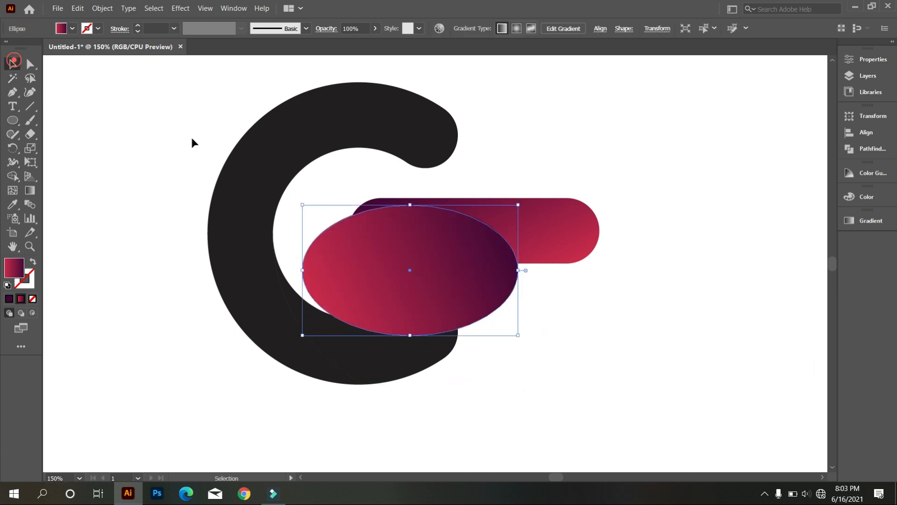
left_click_drag(444, 276, 434, 271)
With Shape Builder, split the crossbar along the ellipse's curve and delete the ellipse part outside the bar
left_click_drag(548, 306, 447, 191)
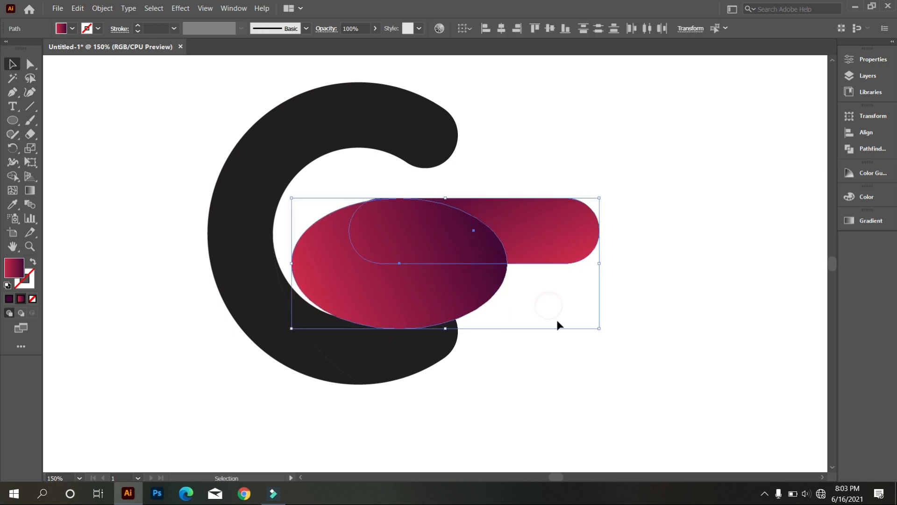
left_click(13, 176)
left_click(396, 226)
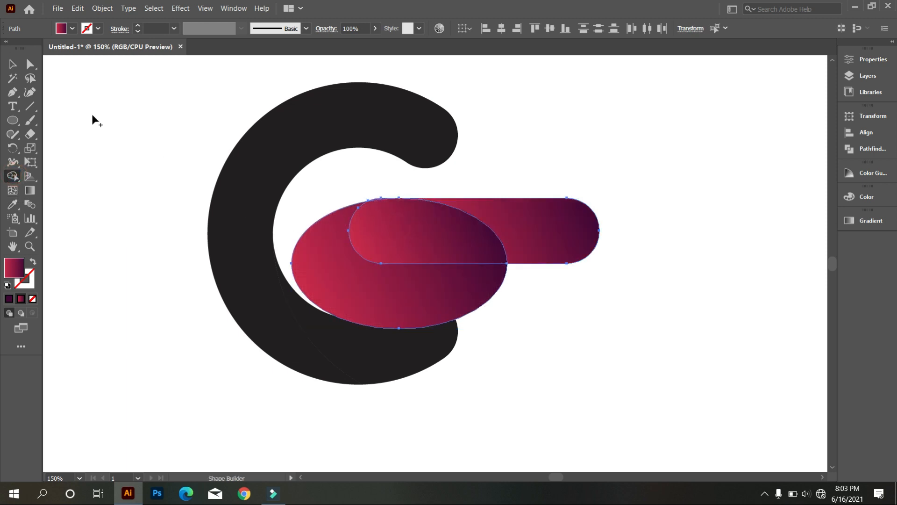
left_click(12, 64)
left_click(94, 158)
left_click(334, 271)
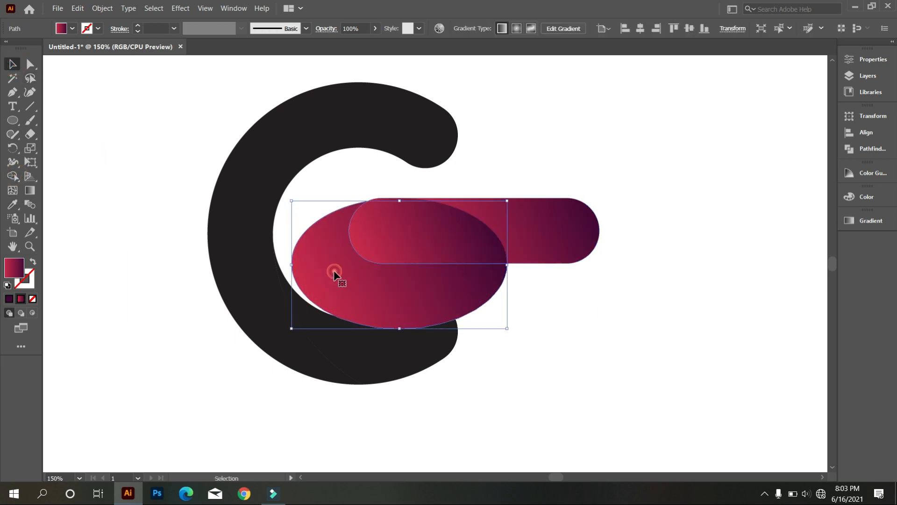
key("Delete")
left_click_drag(575, 331, 379, 223)
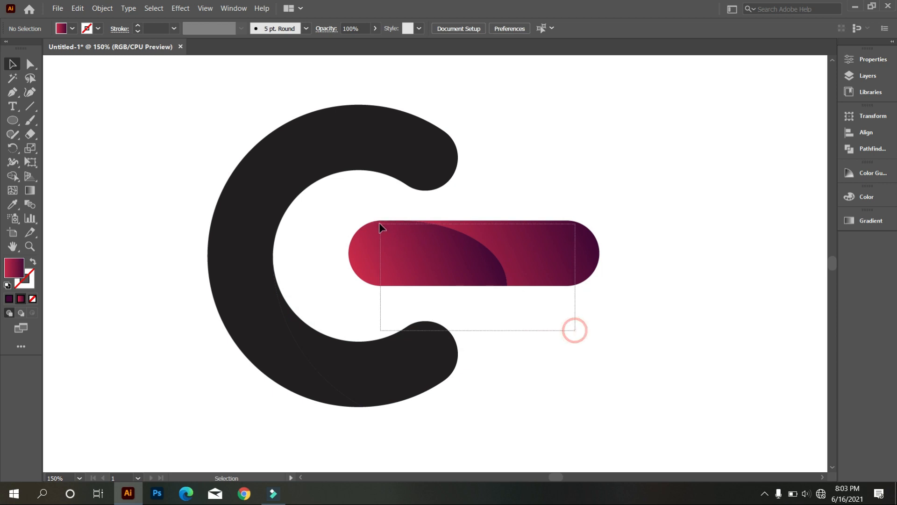
left_click(595, 321)
left_click_drag(621, 306, 436, 245)
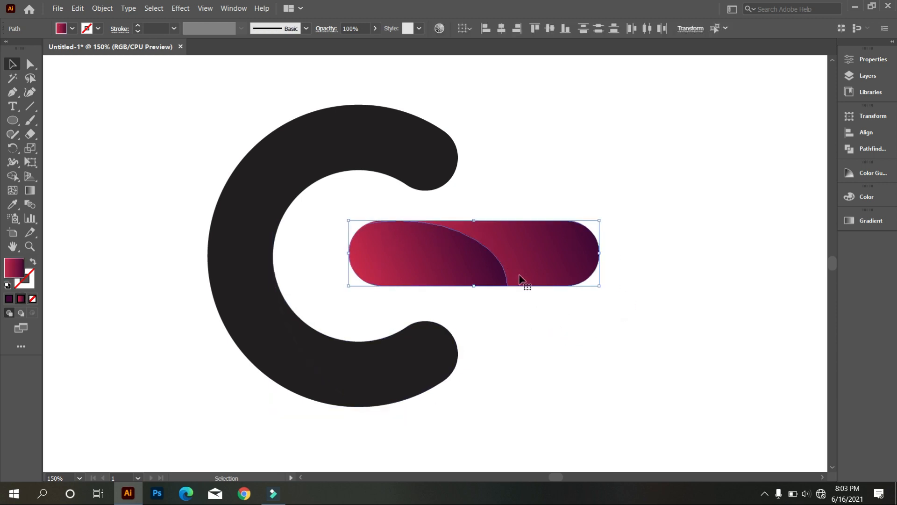
left_click(530, 328)
Apply the orange-to-yellow swatch gradient to the C's large upper segment with the Eyedropper
scroll(543, 331, "down", 3)
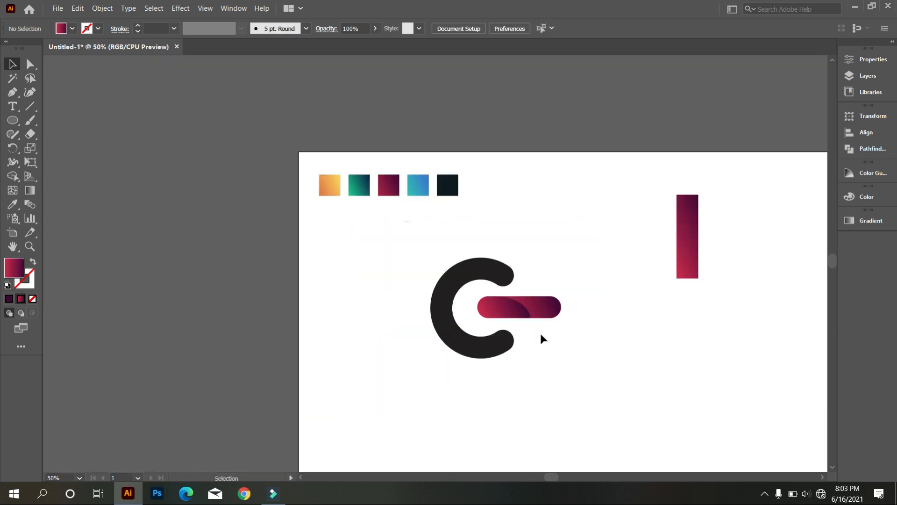
scroll(542, 348, "up", 1)
left_click(433, 260)
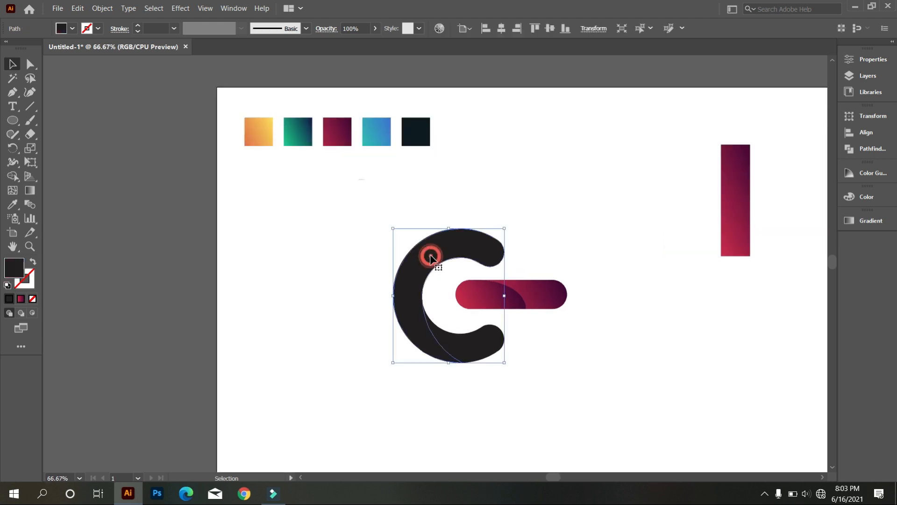
left_click(12, 205)
left_click(252, 130)
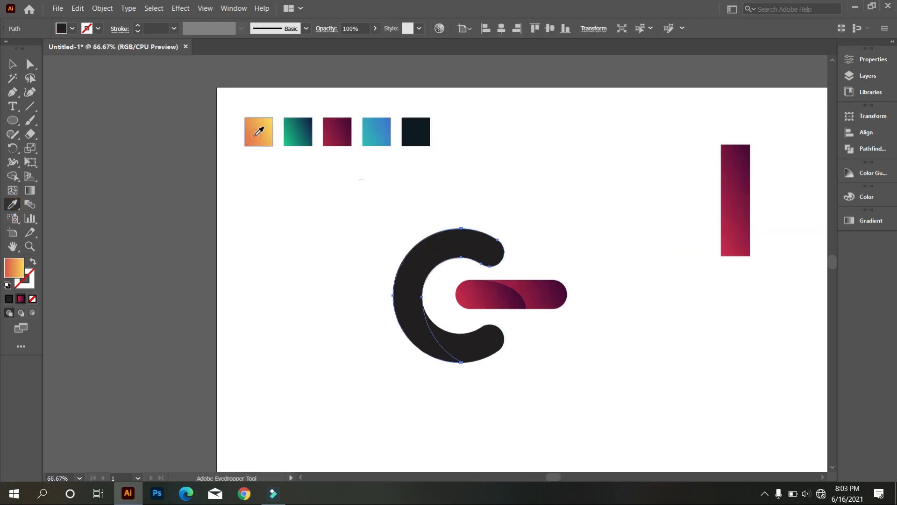
Apply the green-to-navy gradient to the C's lower segment and the teal-to-blue gradient to the crossbar's outer part
left_click(466, 350, "ctrl")
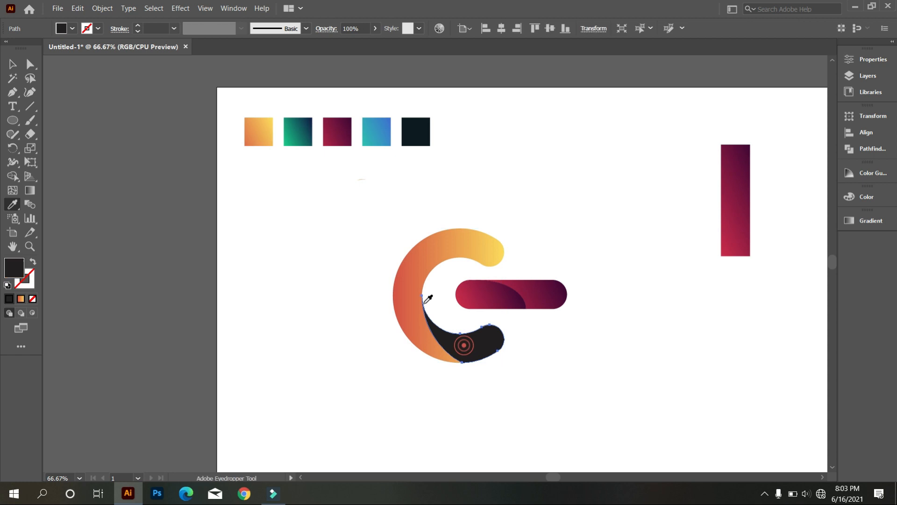
left_click(298, 131)
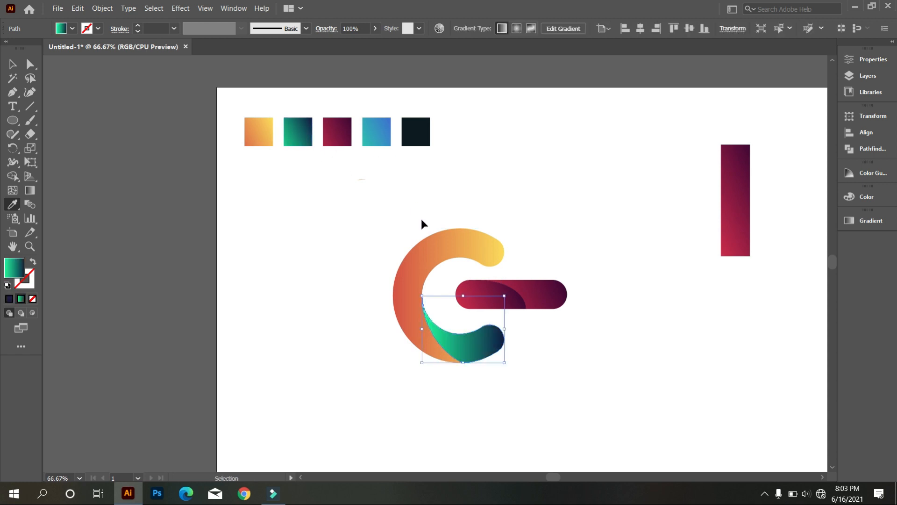
key("ctrl")
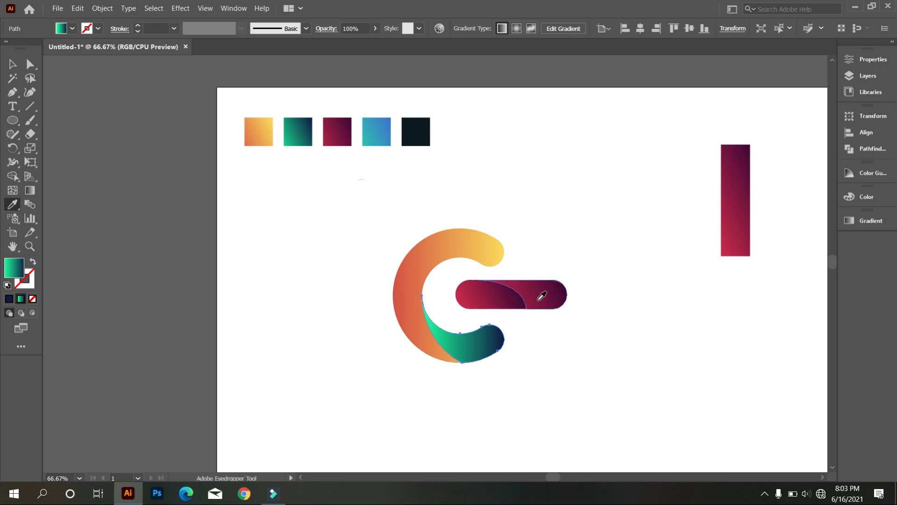
left_click(546, 300, "ctrl")
left_click(374, 136)
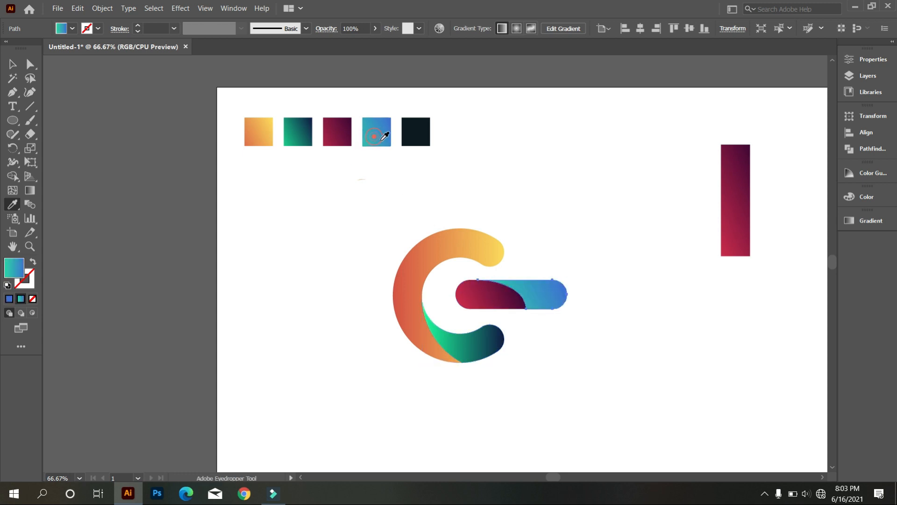
key("v")
left_click(202, 207)
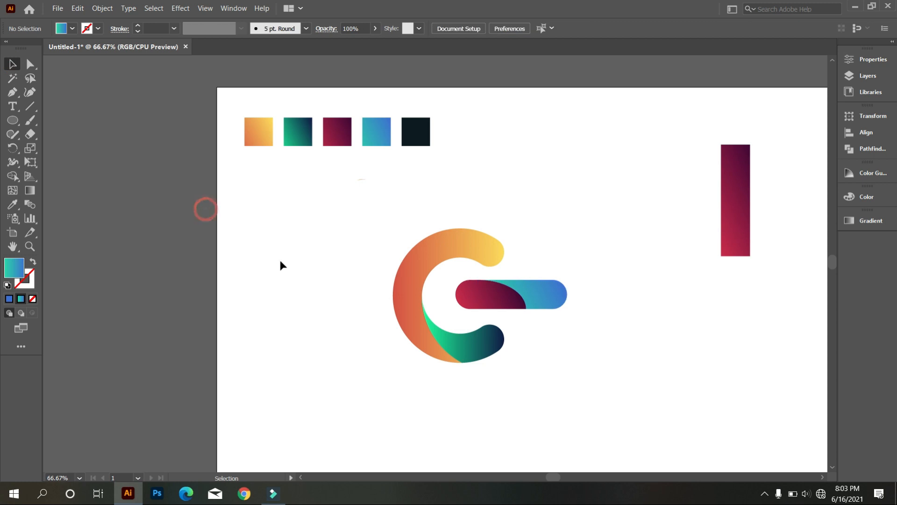
Delete the remaining spare upright rectangle
scroll(290, 264, "down", 1)
left_click_drag(636, 304, 554, 155)
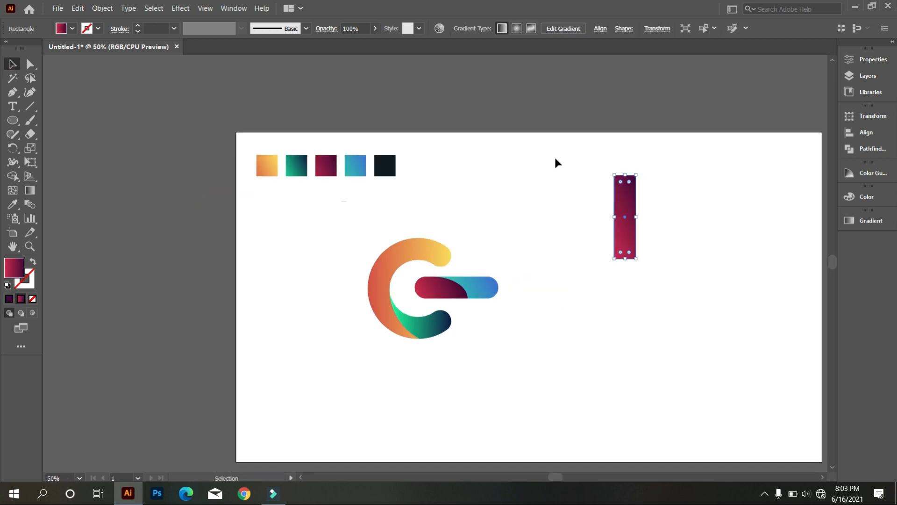
key("Delete")
Draw a rectangle covering the whole artboard and send it to the back behind the logo and swatches
scroll(583, 240, "down", 5)
scroll(406, 297, "down", 2)
scroll(582, 300, "up", 1)
scroll(583, 301, "up", 1)
left_click_drag(19, 123, 68, 121)
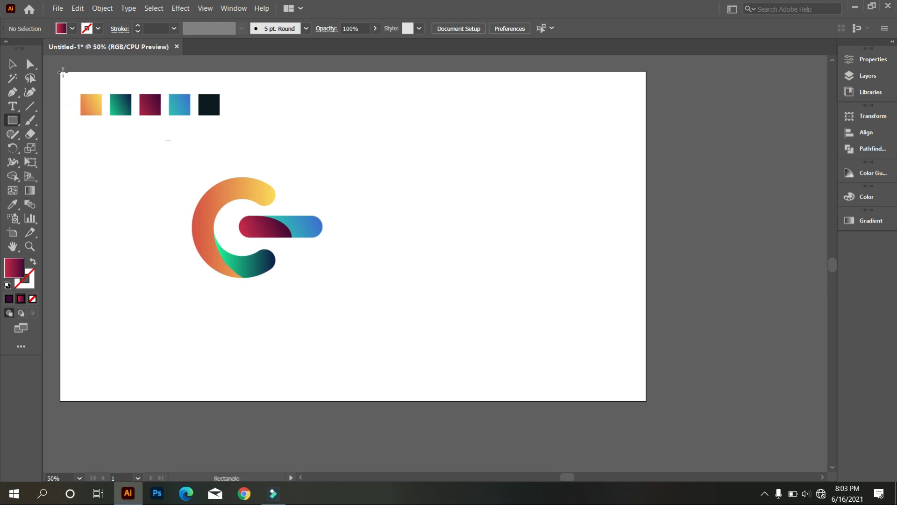
left_click_drag(59, 71, 646, 400)
right_click(571, 287)
mouse_move(606, 246)
left_click(710, 264)
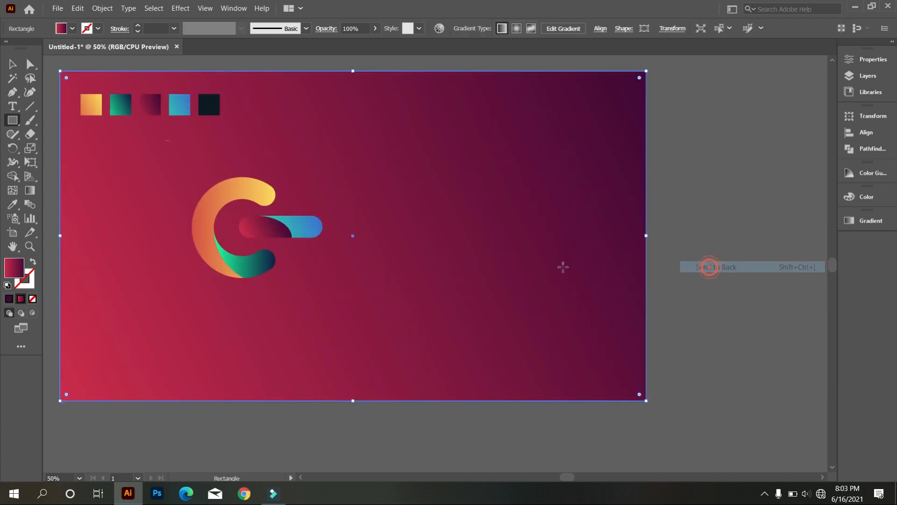
Fill the background rectangle with the dark swatch color using the Eyedropper and lock it
key("i")
left_click(210, 107)
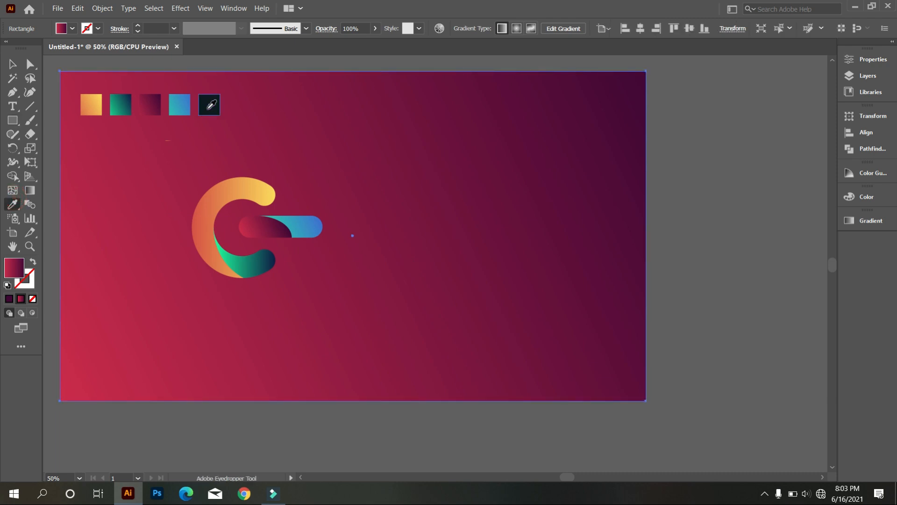
key("ctrl+2")
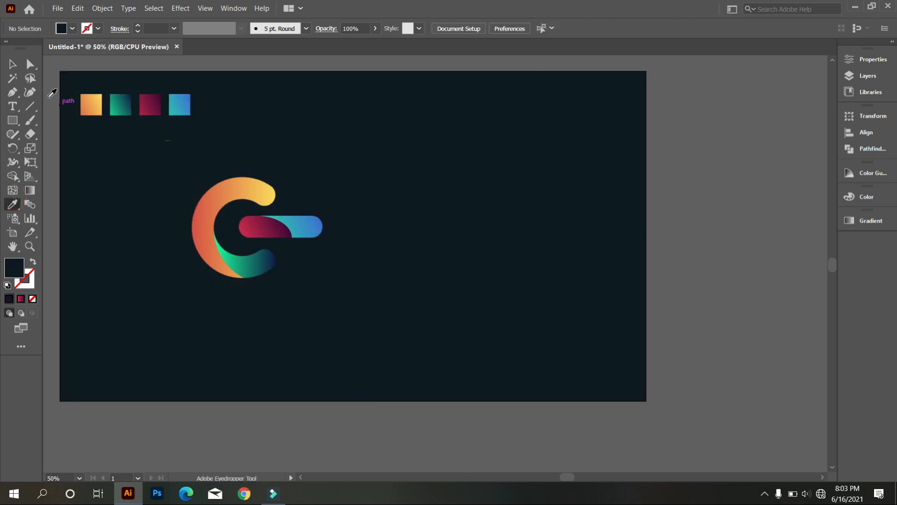
Redirect the gradient of the C's lower segment diagonally, from green at its lower-right end to navy at the upper left
left_click(13, 65)
left_click(241, 274)
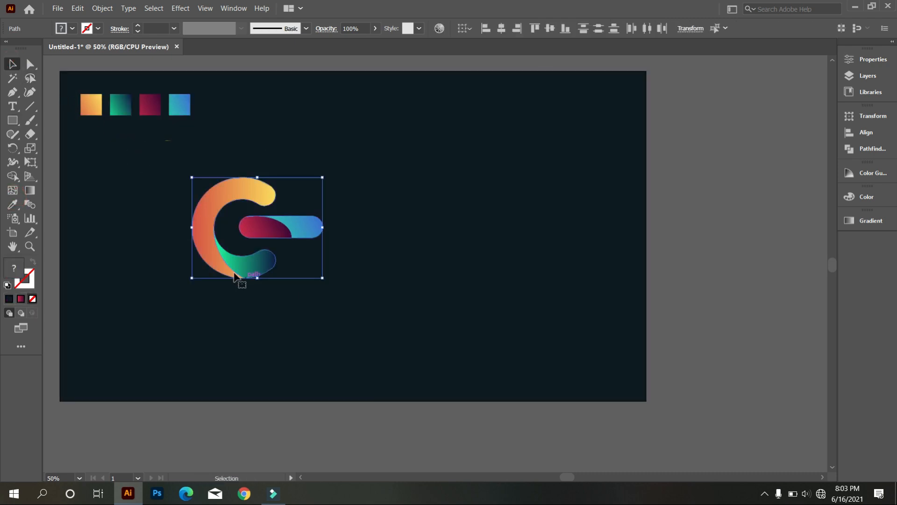
scroll(196, 244, "up", 2)
left_click_drag(174, 254, 249, 270)
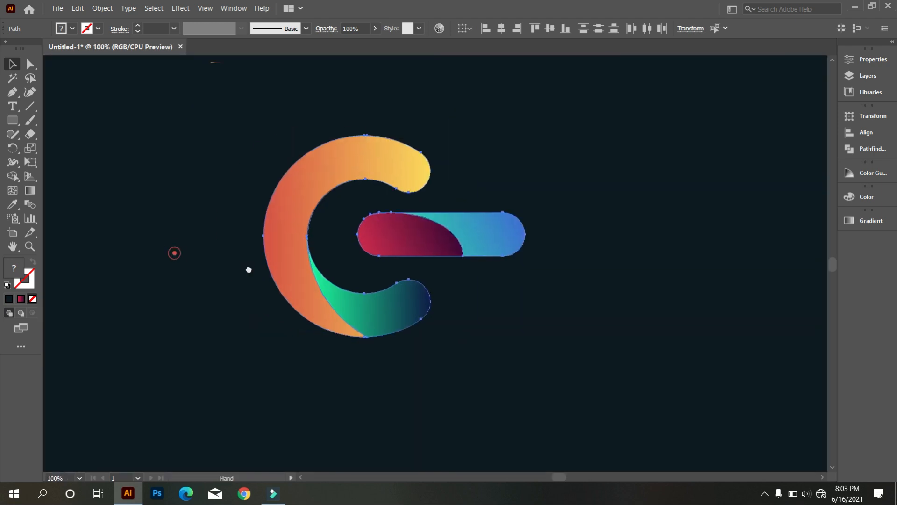
scroll(215, 285, "up", 1)
left_click(212, 284)
scroll(276, 294, "up", 1)
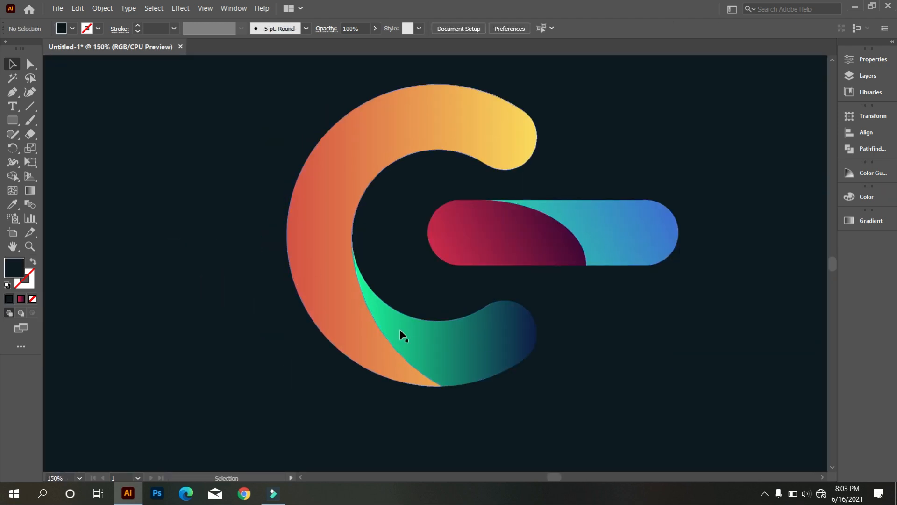
left_click(414, 340)
left_click(30, 190)
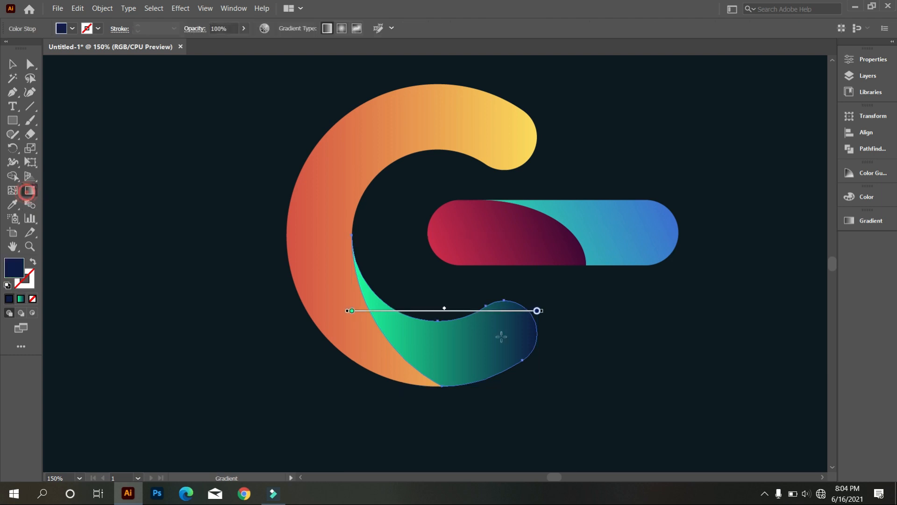
mouse_move(591, 378)
left_mouse_down()
mouse_move(335, 239)
mouse_move(541, 351)
mouse_move(524, 374)
mouse_move(335, 212)
left_mouse_up()
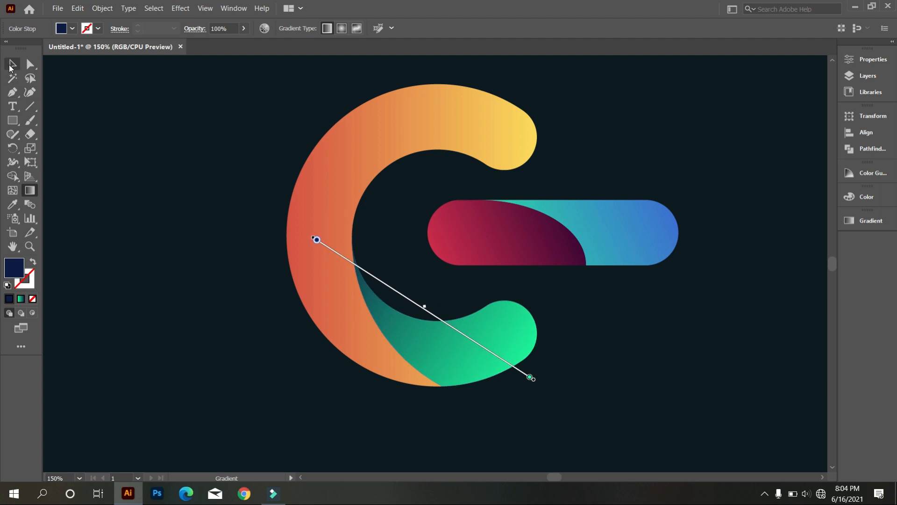
Redirect the gradient of the C's large segment to run steeply downward, from orange-red at the top to yellow at the bottom
left_click(13, 64)
left_click(114, 142)
left_click(326, 196)
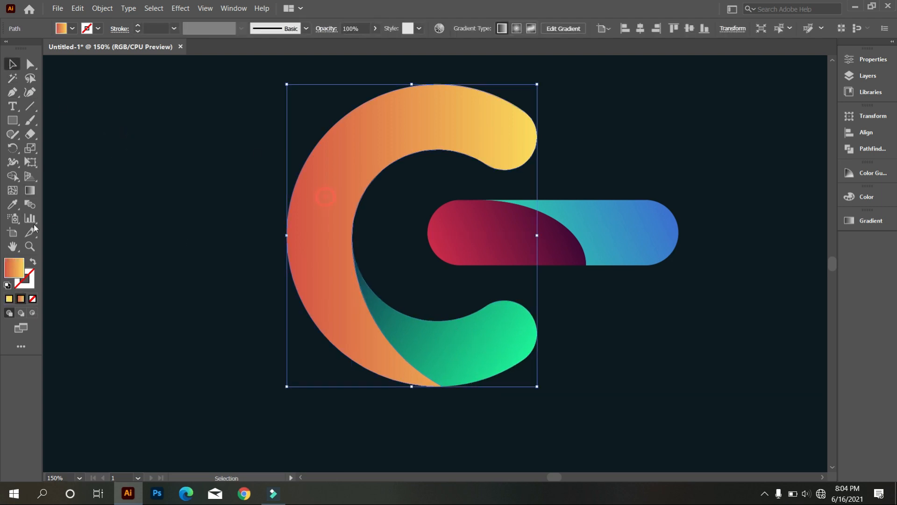
left_click(28, 193)
mouse_move(178, 322)
left_mouse_down()
mouse_move(295, 110)
mouse_move(256, 339)
left_mouse_up()
left_click_drag(330, 94, 264, 342)
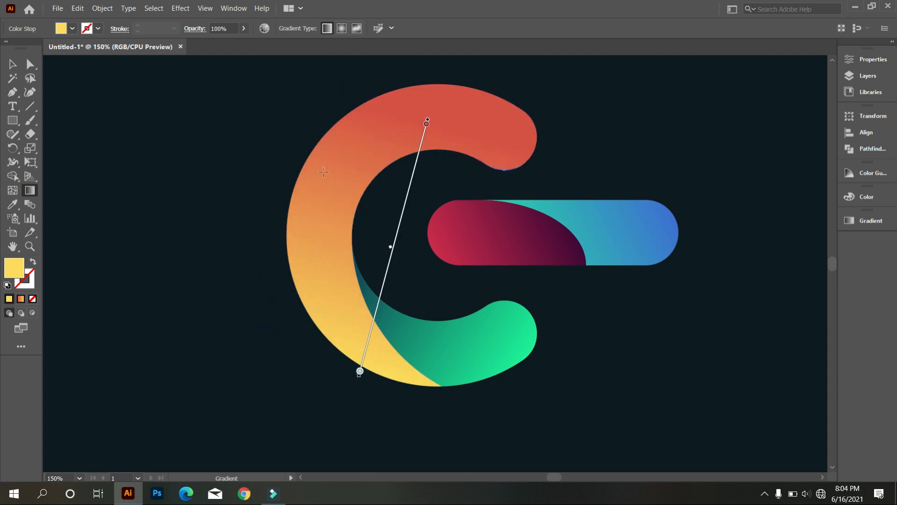
mouse_move(361, 96)
left_mouse_down()
mouse_move(296, 335)
mouse_move(299, 372)
left_mouse_up()
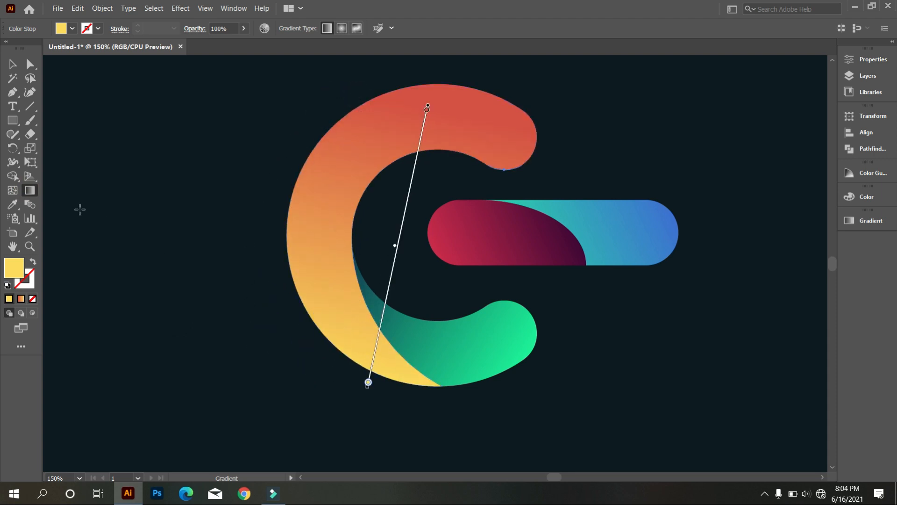
left_click(12, 64)
left_click(90, 181)
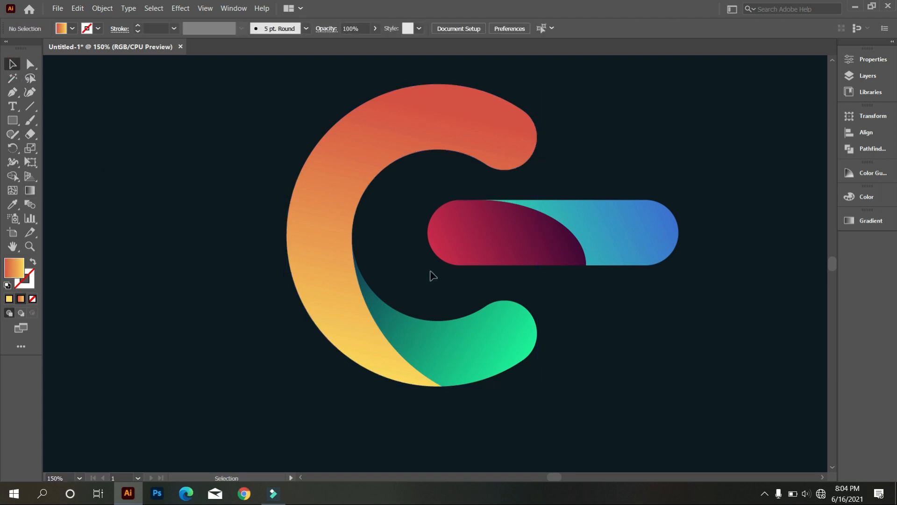
Stretch the gradient of the crossbar's inner part along a shallow diagonal, from crimson at its lower left to dark purple at its upper right
left_click(457, 251)
left_click(31, 190)
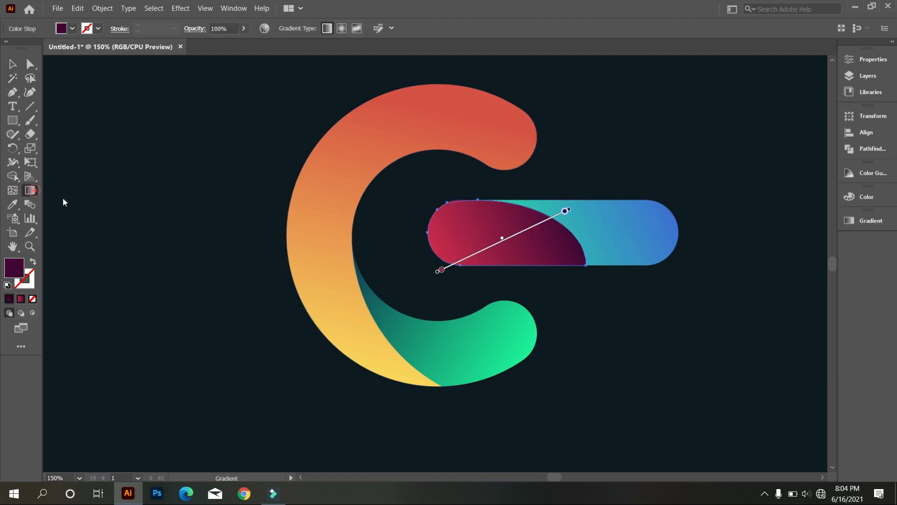
left_click_drag(558, 188, 543, 208)
mouse_move(414, 256)
left_mouse_down()
mouse_move(563, 206)
mouse_move(557, 196)
left_mouse_up()
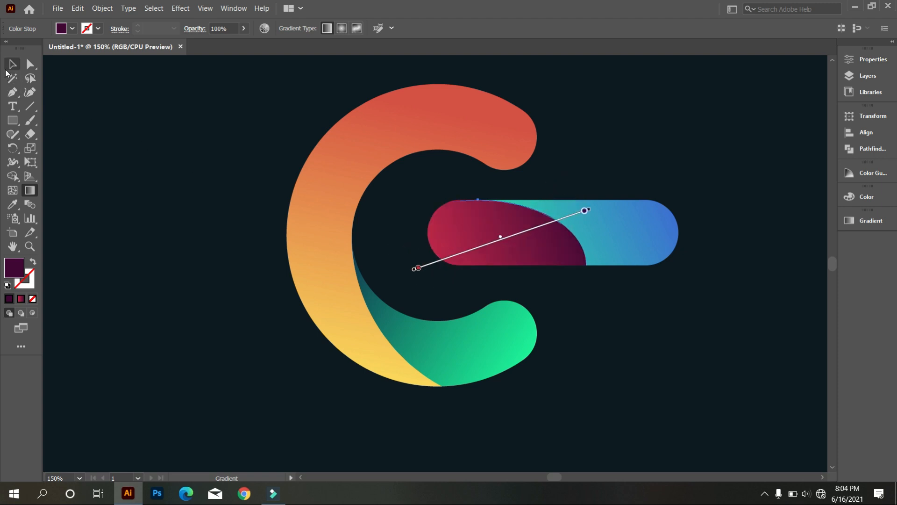
left_click(13, 64)
left_click(94, 120)
Redirect the gradient of the crossbar's outer part along a gentle downward slope, from teal on its left to blue at its rounded end
left_click(639, 218)
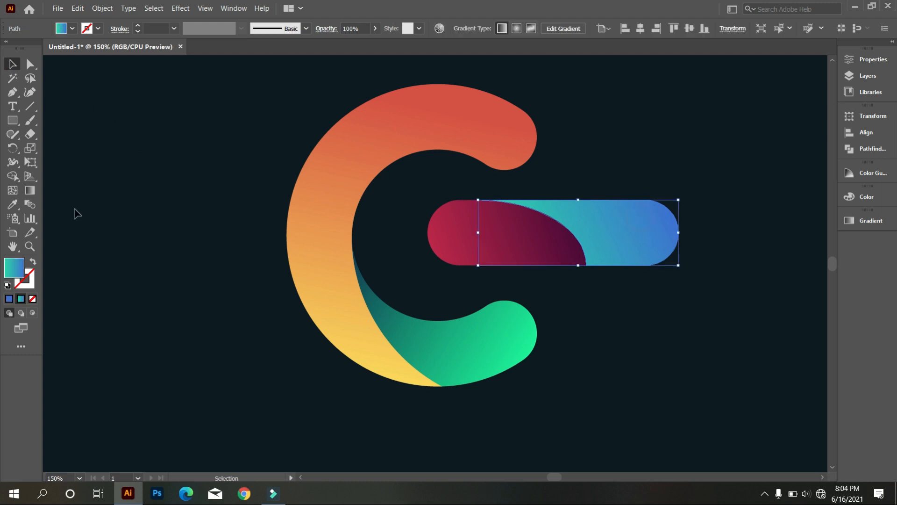
left_click(29, 190)
left_click_drag(514, 184, 745, 190)
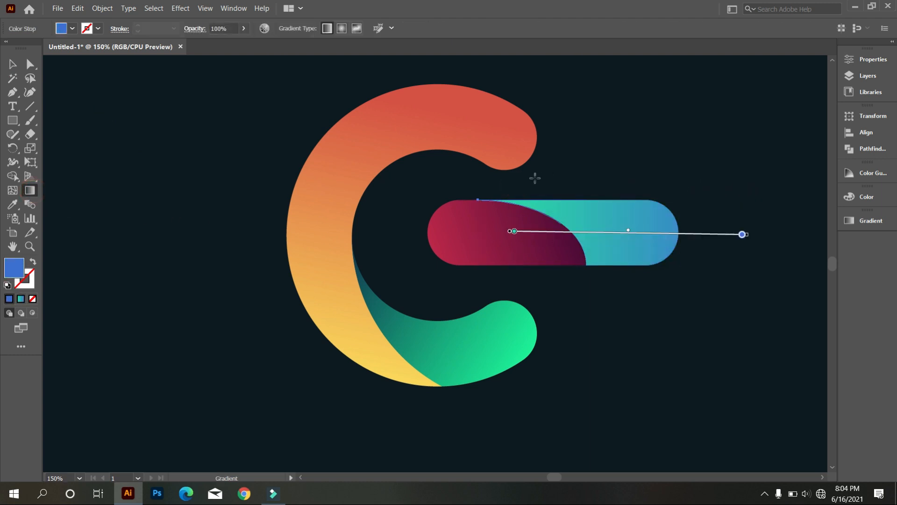
left_click_drag(533, 180, 661, 193)
left_click_drag(515, 183, 694, 196)
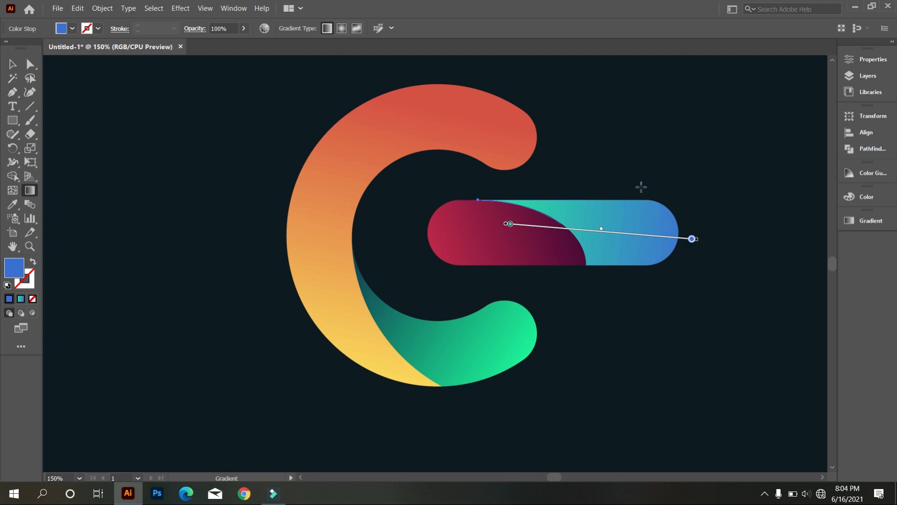
mouse_move(520, 178)
left_mouse_down()
mouse_move(737, 227)
mouse_move(729, 227)
left_mouse_up()
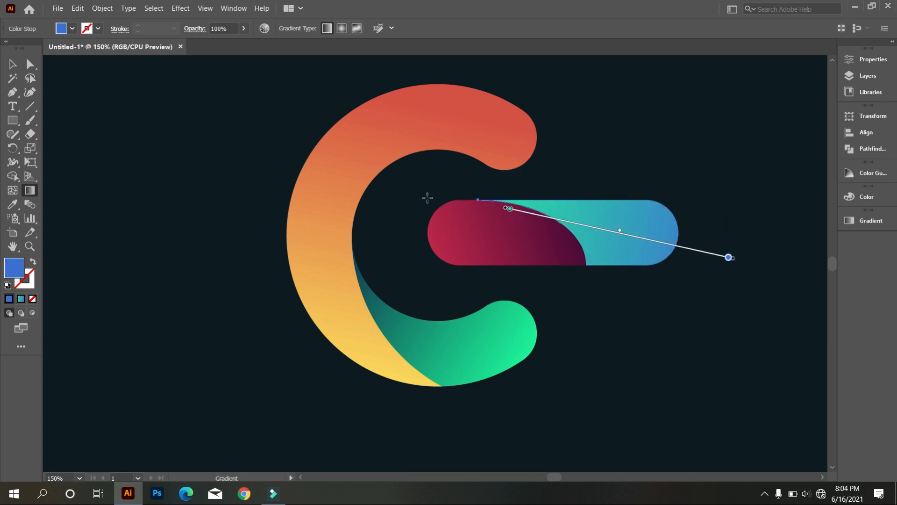
mouse_move(495, 186)
left_mouse_down()
mouse_move(671, 209)
mouse_move(692, 234)
left_mouse_up()
left_click(14, 66)
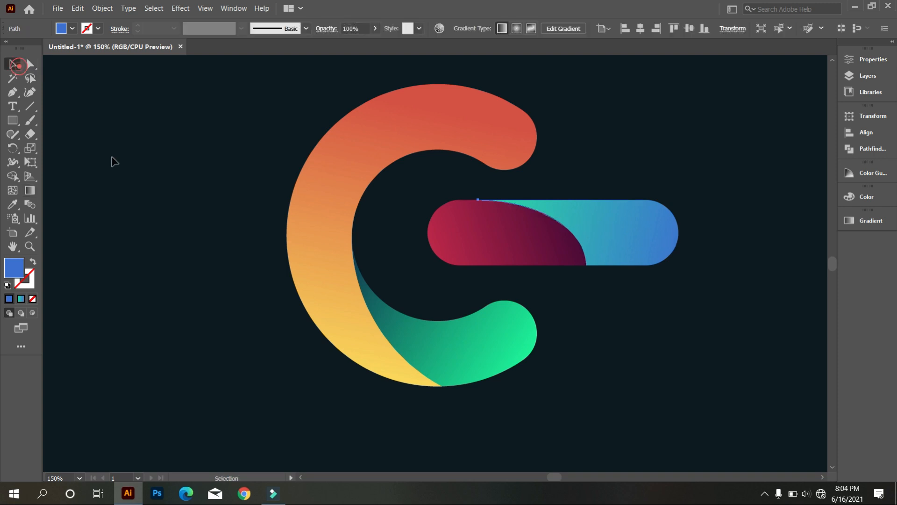
left_click(112, 159)
Group all the logo pieces and center the group horizontally and vertically on the artboard
scroll(257, 229, "down", 2)
left_click_drag(487, 315, 288, 146)
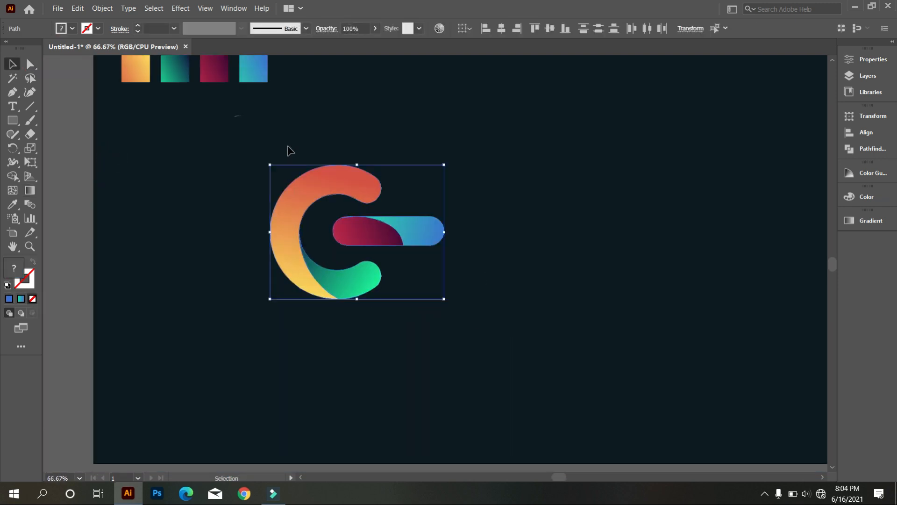
key("ctrl+g")
scroll(354, 242, "up", 4)
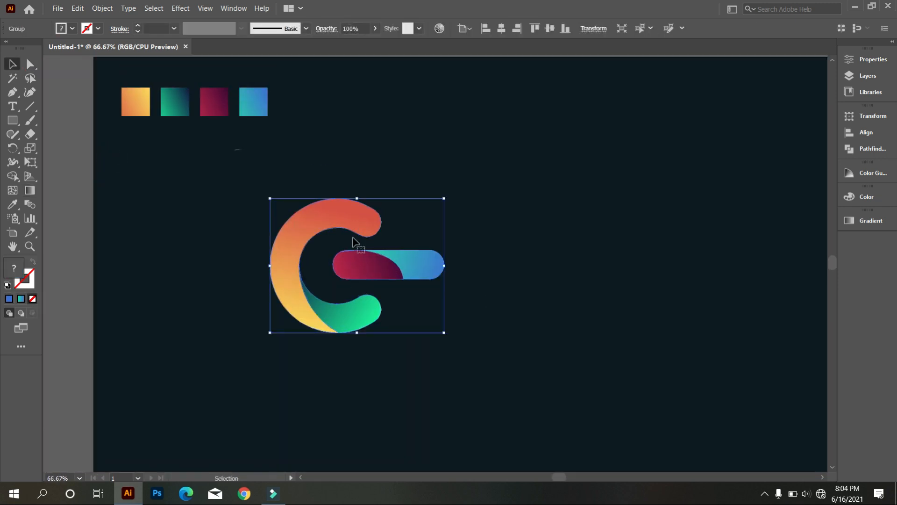
scroll(353, 239, "down", 2)
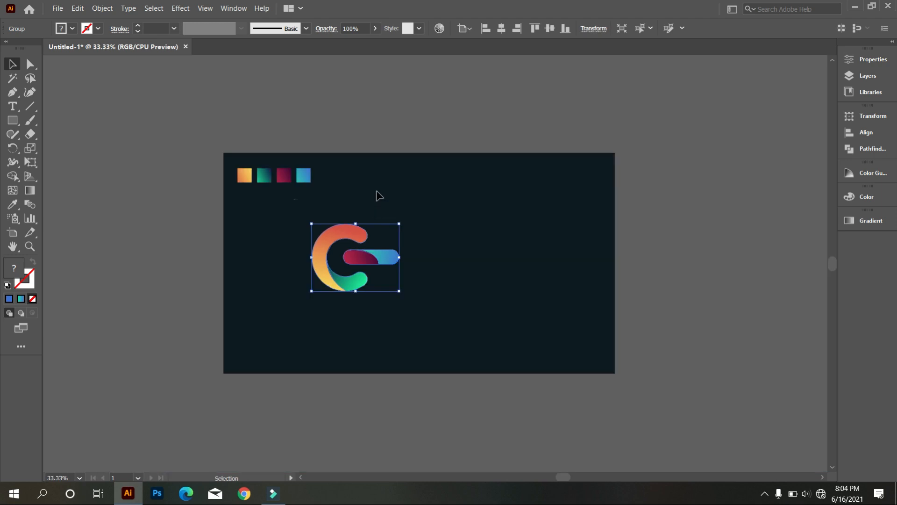
left_click(502, 28)
left_click(535, 28)
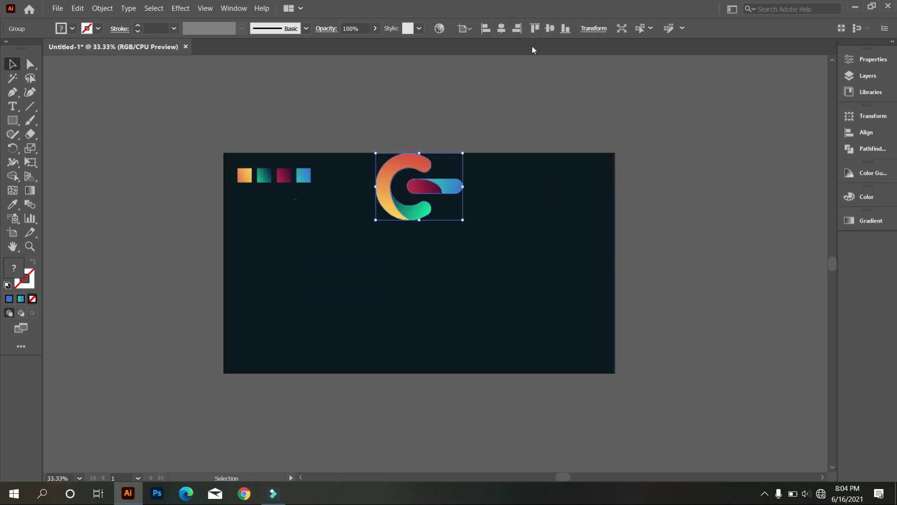
left_click(554, 30)
left_click(540, 130)
scroll(508, 305, "up", 2)
scroll(229, 330, "up", 1)
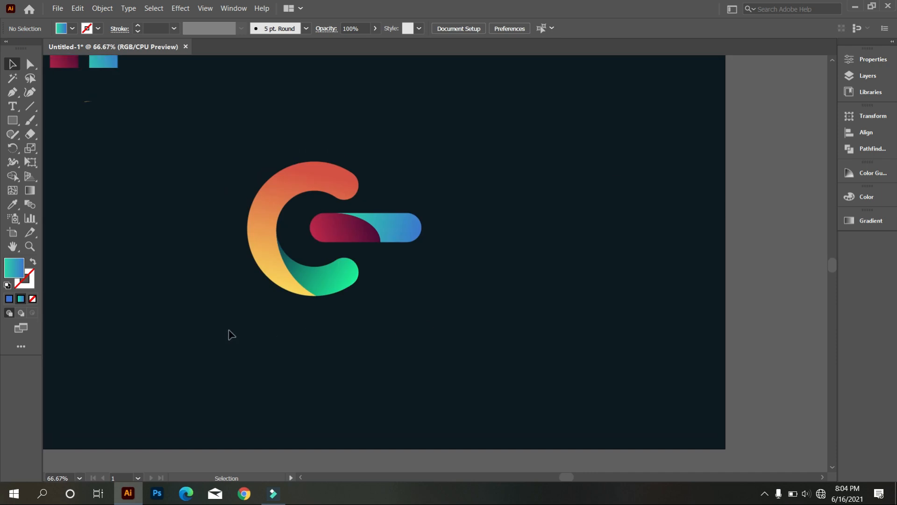
scroll(229, 330, "up", 1)
left_click_drag(272, 337, 317, 410)
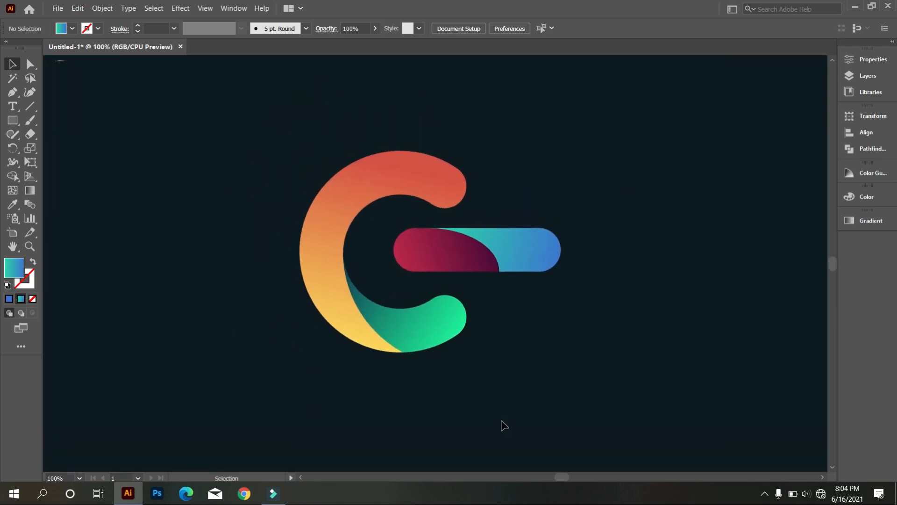